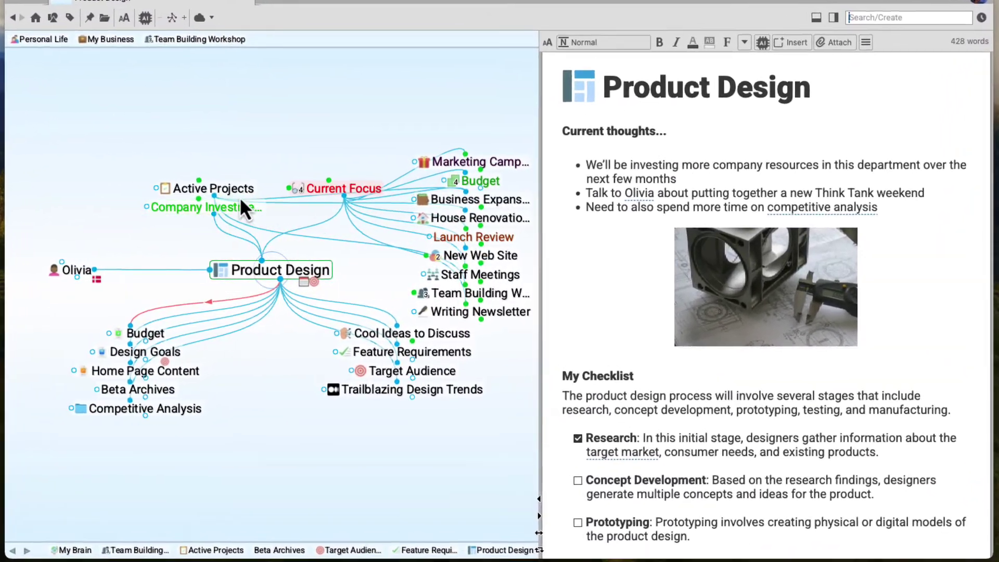
# Step: Navigate via Active Projects, Personal Life, My Business and Company Events to Team Building Workshop
pyautogui.click(234, 193)
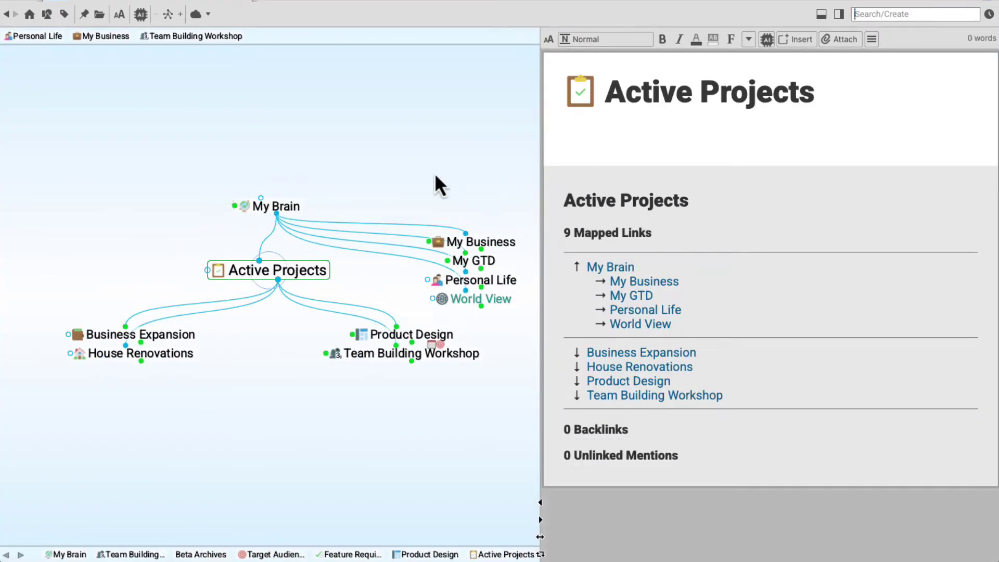
pyautogui.click(510, 278)
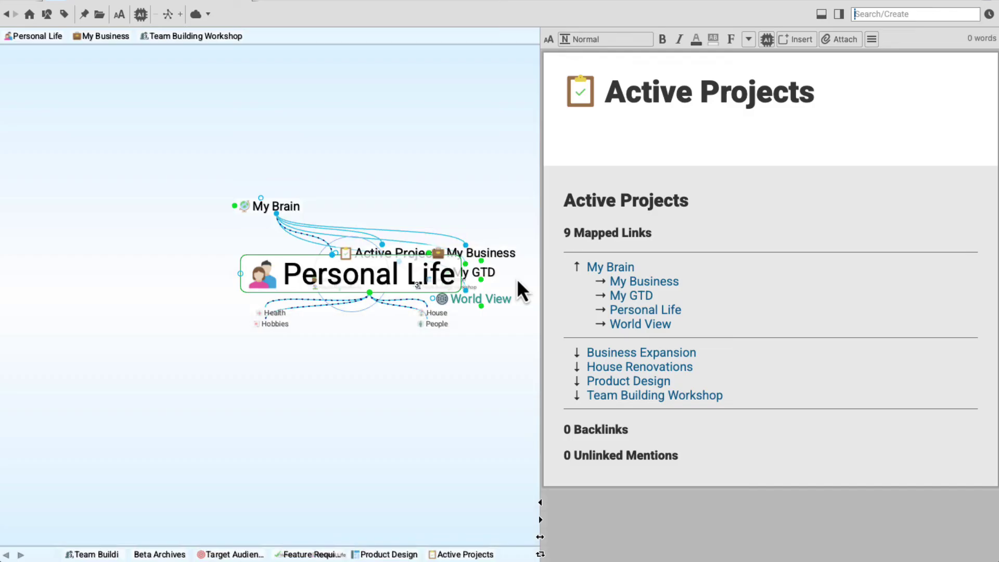
pyautogui.click(507, 266)
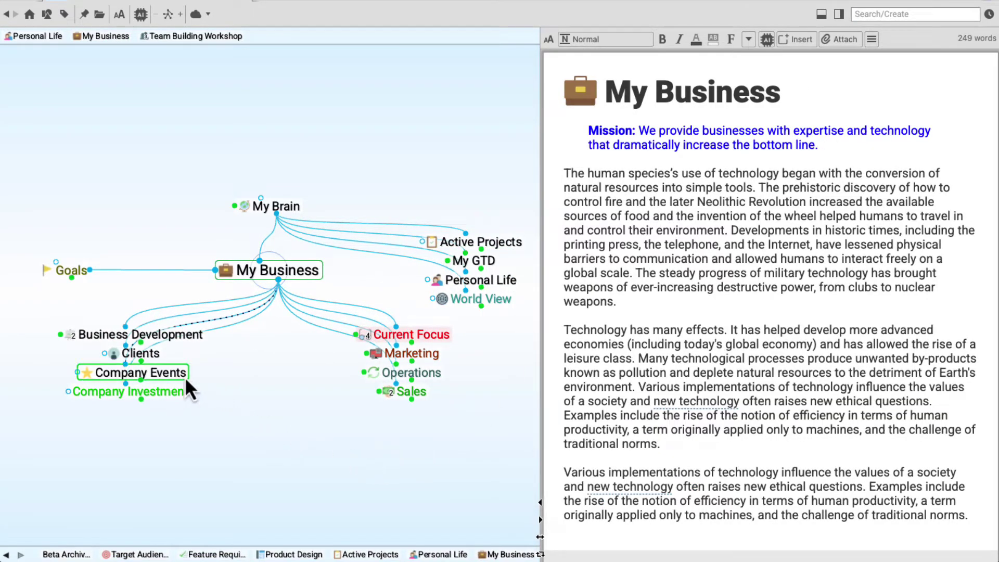
pyautogui.click(185, 376)
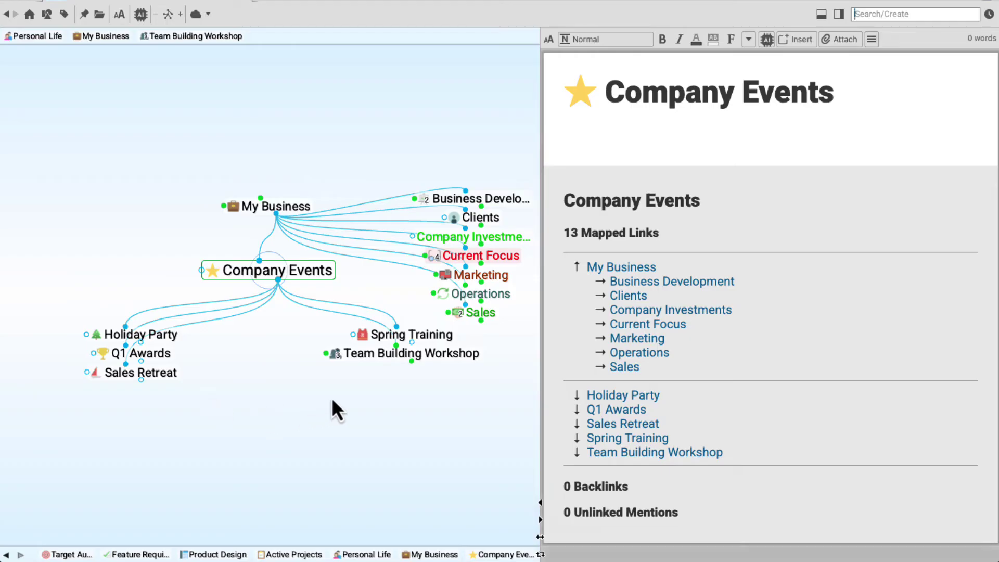
pyautogui.click(363, 359)
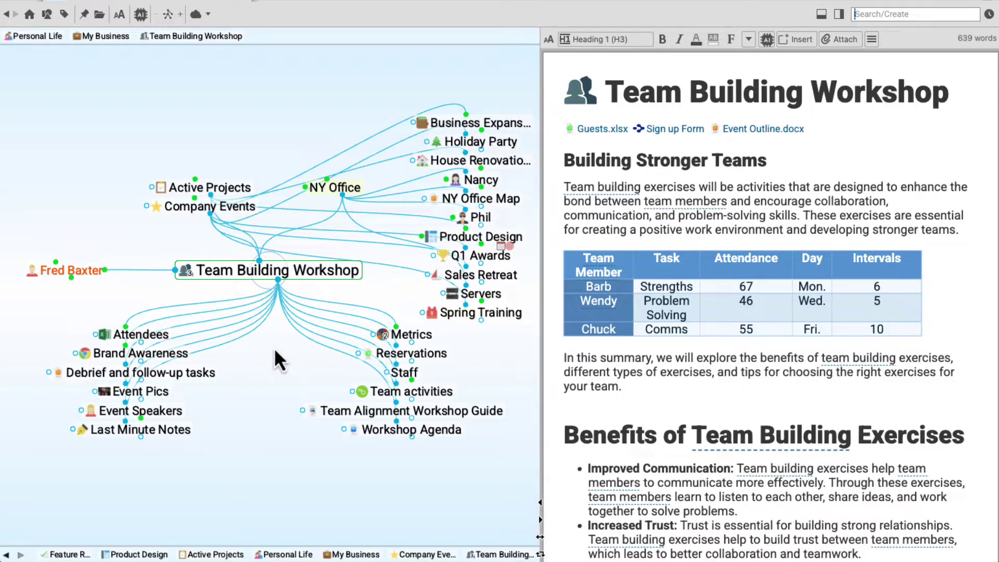
# Step: Preview the Attendees spreadsheet, the Brand Awareness web link and the Event Pics photo, then close the preview
pyautogui.click(107, 334)
pyautogui.click(84, 351)
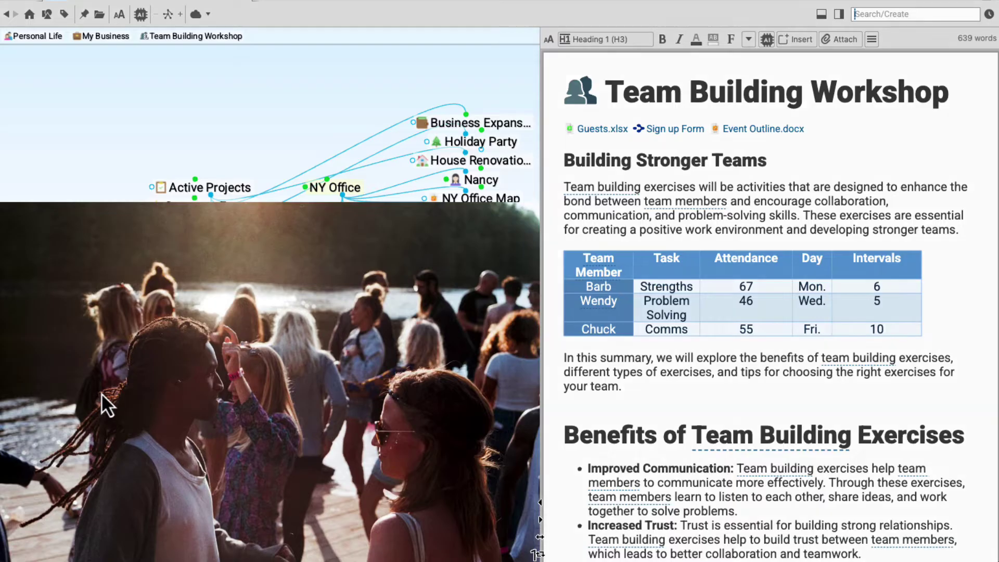
pyautogui.click(101, 392)
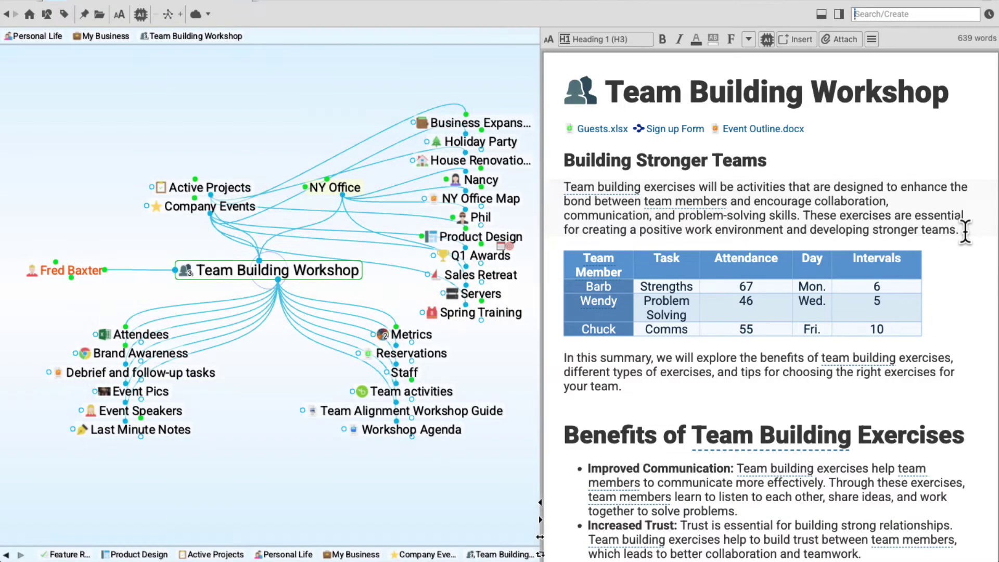
# Step: Append 'A team that works well together is more productive, efficient and innovative!' to the first paragraph, then focus NY Office
pyautogui.click(964, 230)
pyautogui.write('A team that works well together is more')
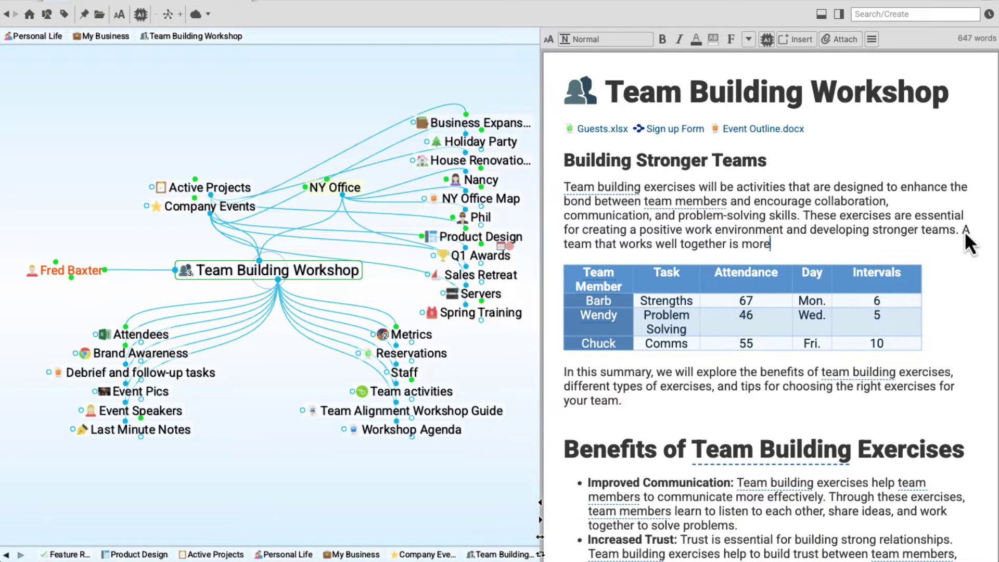
pyautogui.write(' productive, efficient and ')
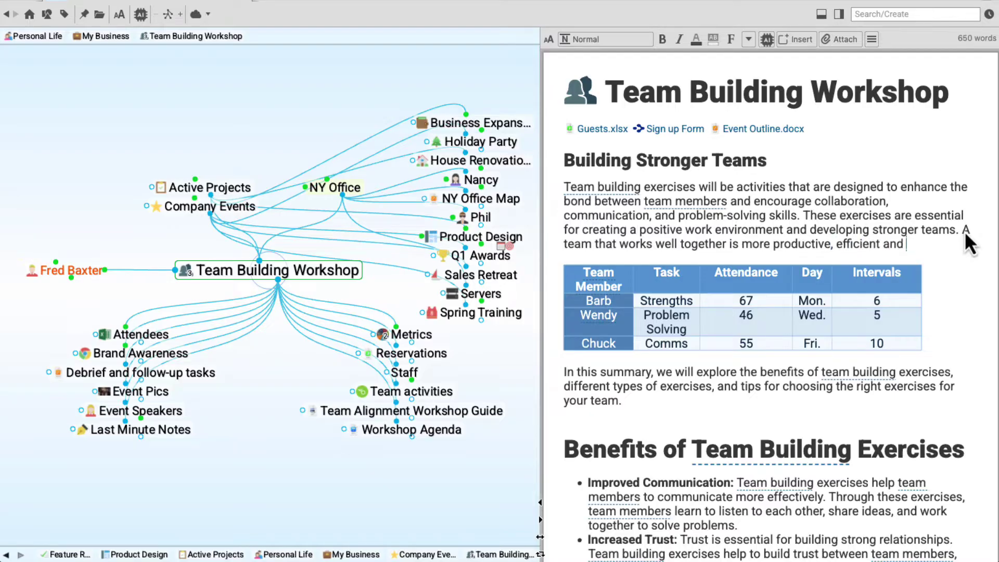
pyautogui.write('innovative!')
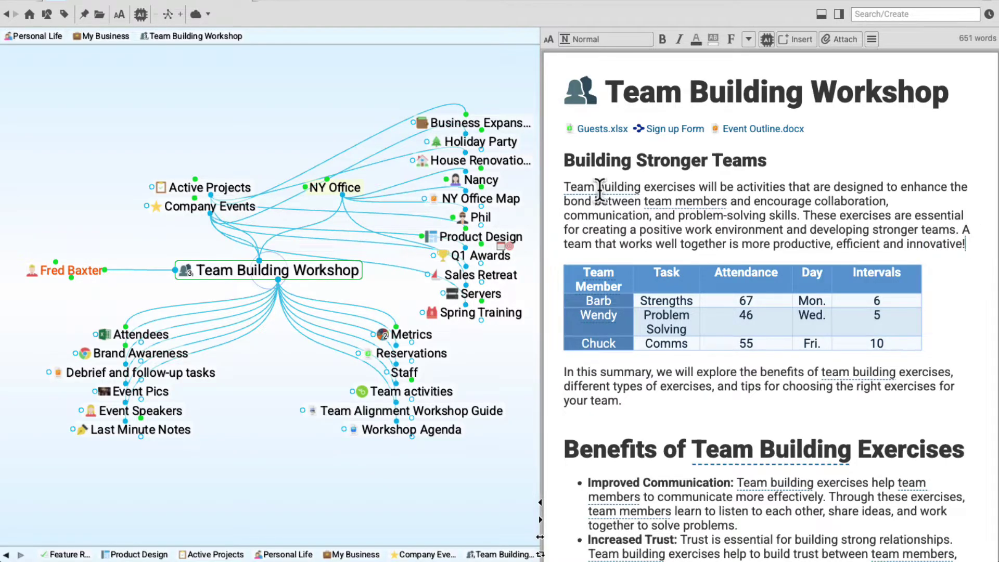
pyautogui.click(354, 190)
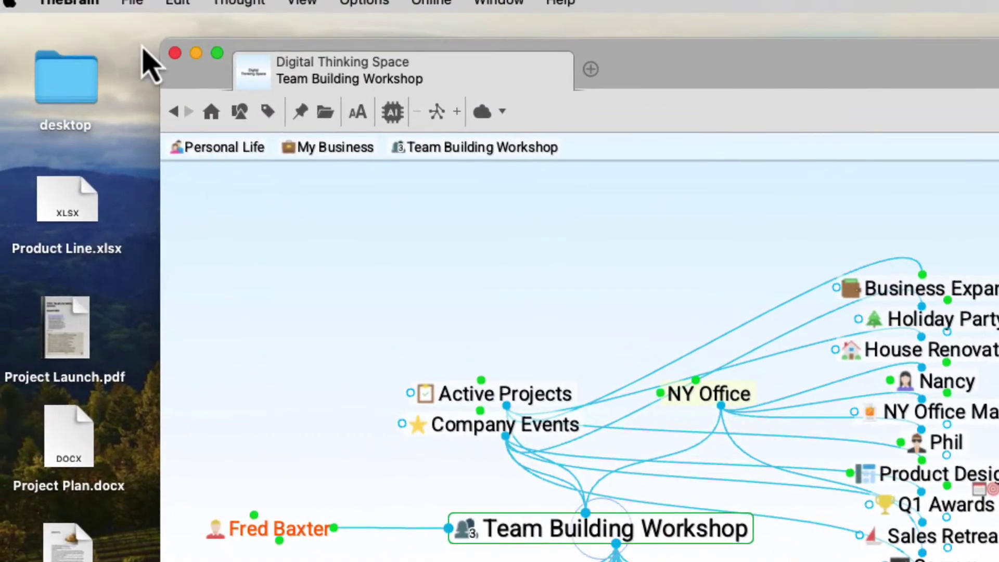
# Step: Create a new brain from the File menu, naming it after its owner
pyautogui.click(137, 12)
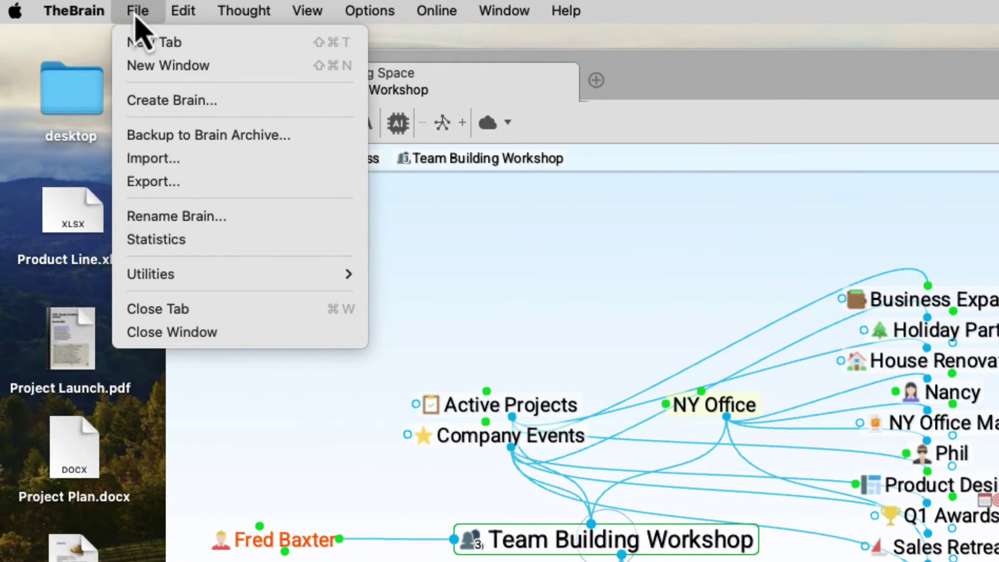
pyautogui.click(153, 101)
pyautogui.write("Matt's Br")
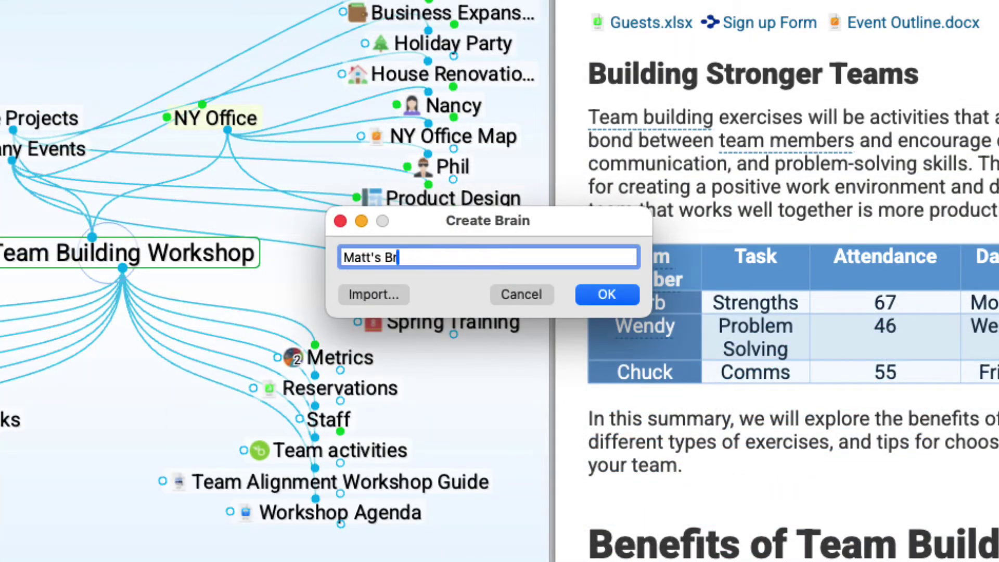
pyautogui.write('ain')
pyautogui.click(600, 306)
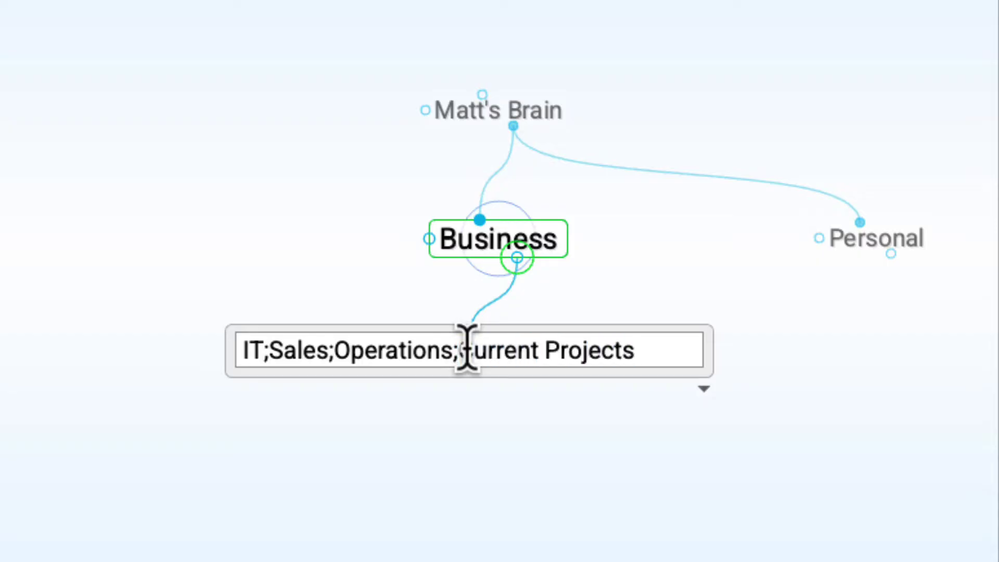
# Step: Add IT, Sales, Operations, Current Projects, Marketing under Business and Hobbies, Family, Friends, Health and Longevity under Personal
pyautogui.write('Projects;Marketing')
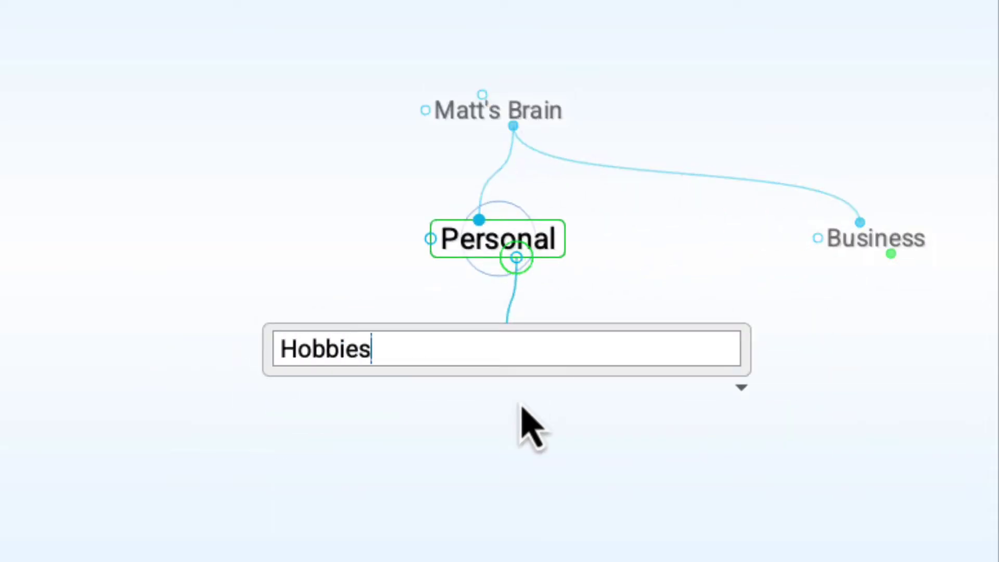
pyautogui.write('s;Family')
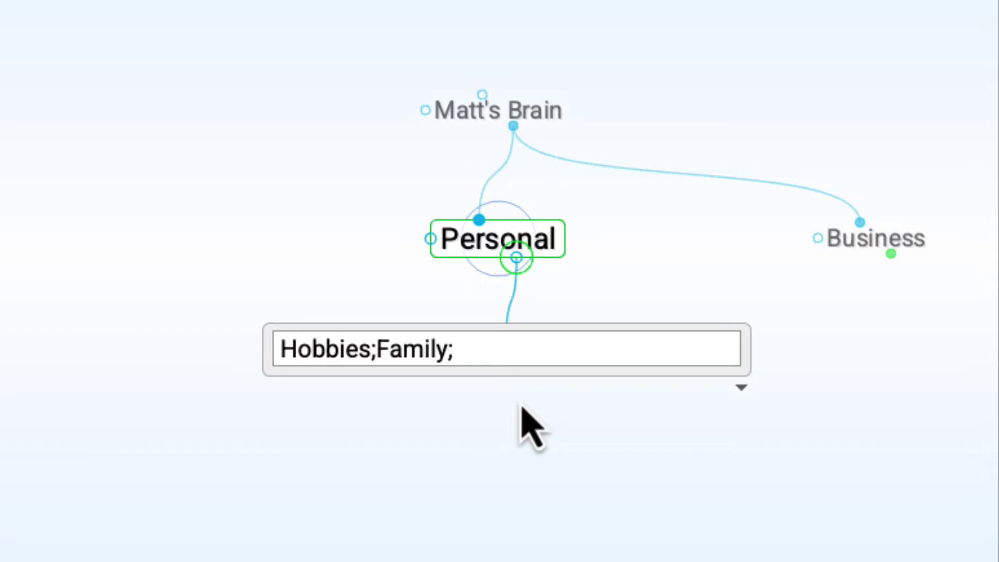
pyautogui.write(';Friends;')
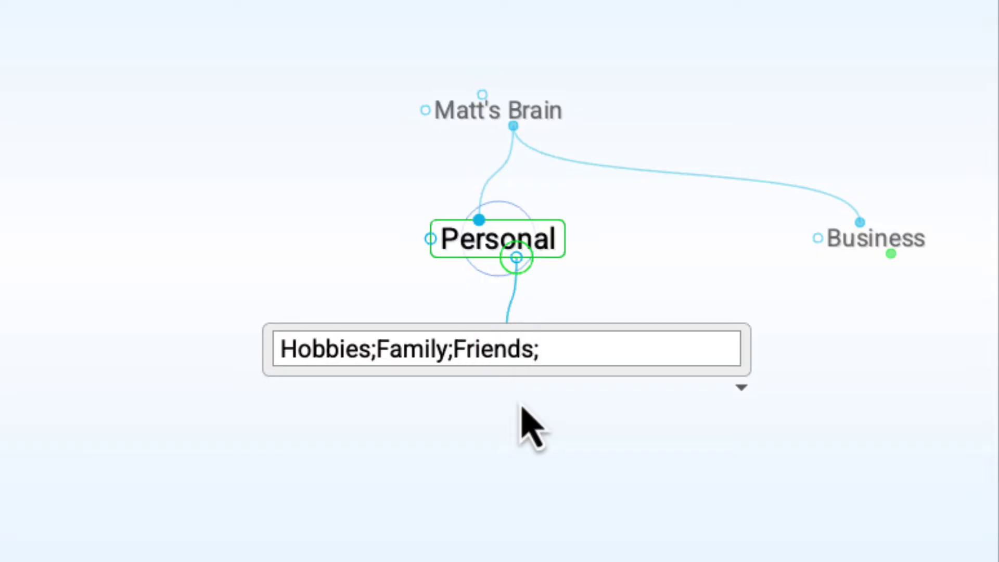
pyautogui.write('Health and ')
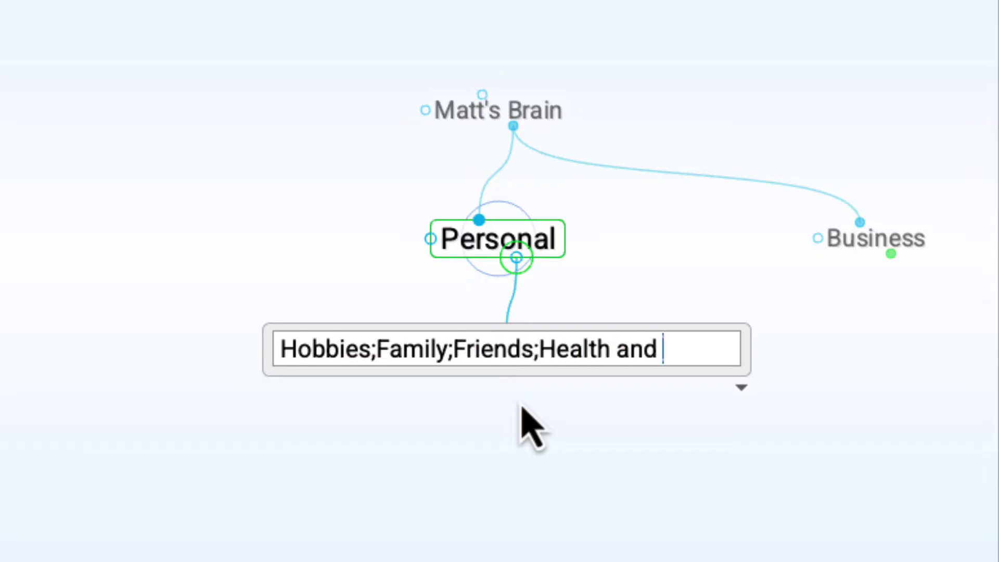
pyautogui.write('Longe')
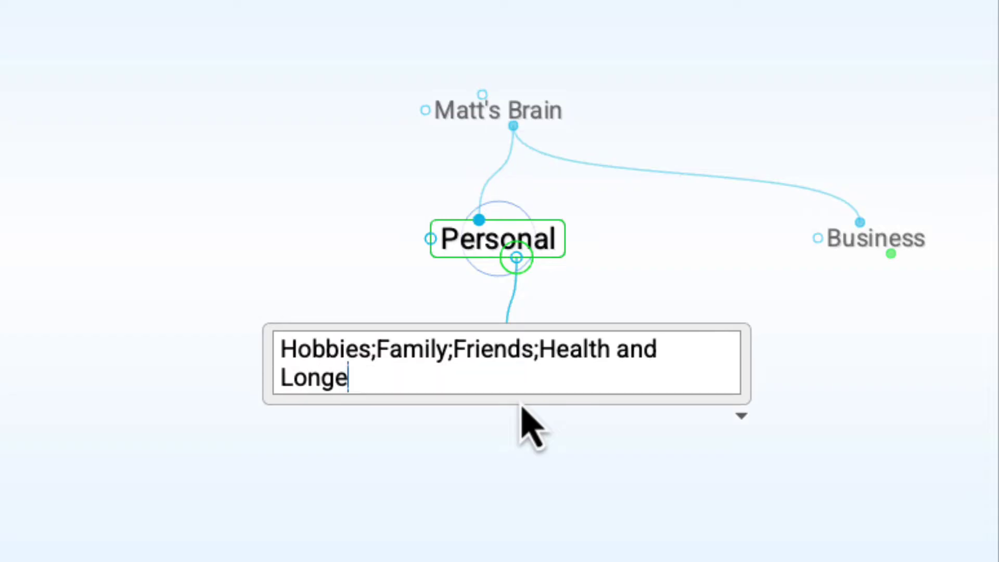
pyautogui.write('vity')
pyautogui.press('Return')
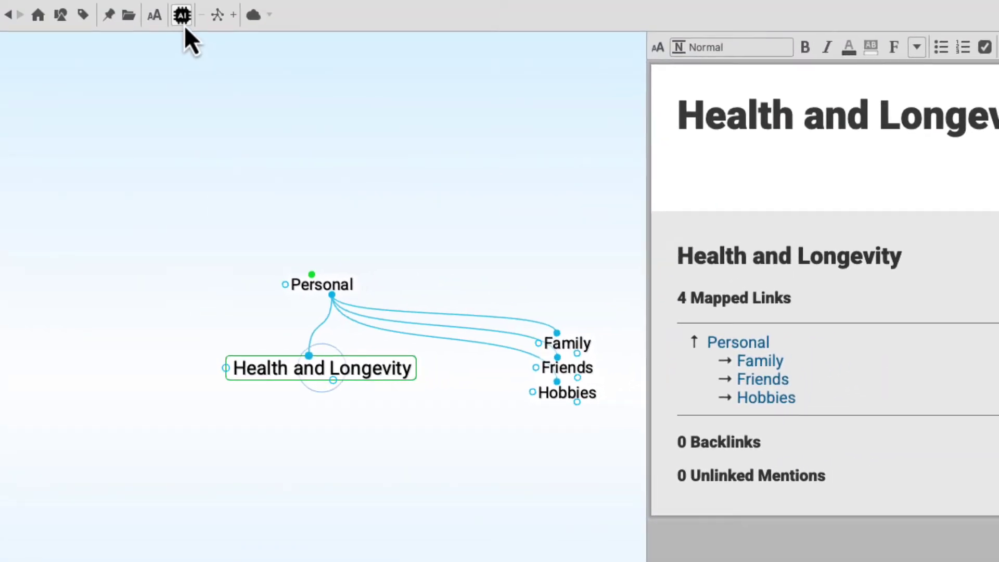
# Step: Generate an AI note on Mindfulness and meditation, then extract action items from it
pyautogui.click(184, 26)
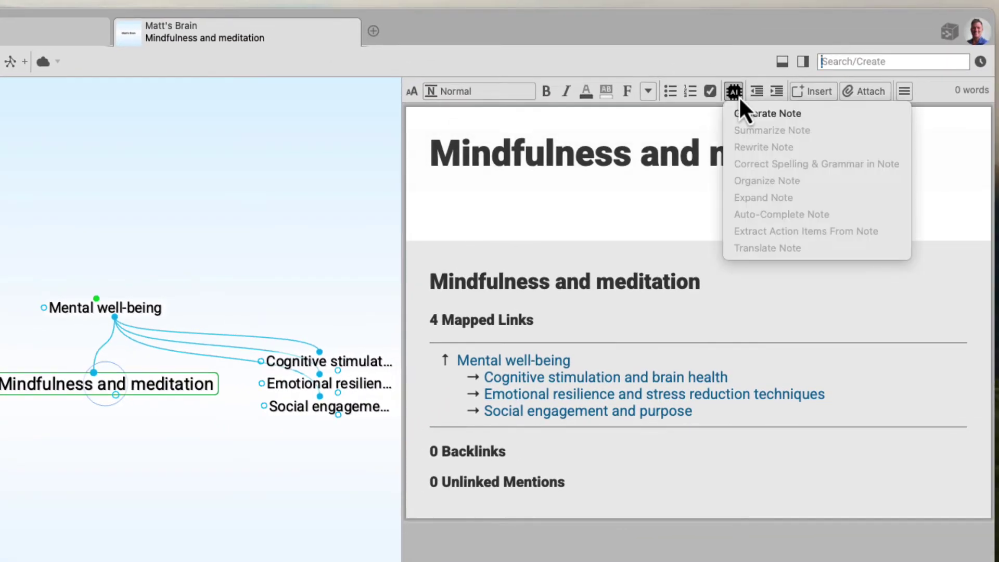
pyautogui.click(745, 114)
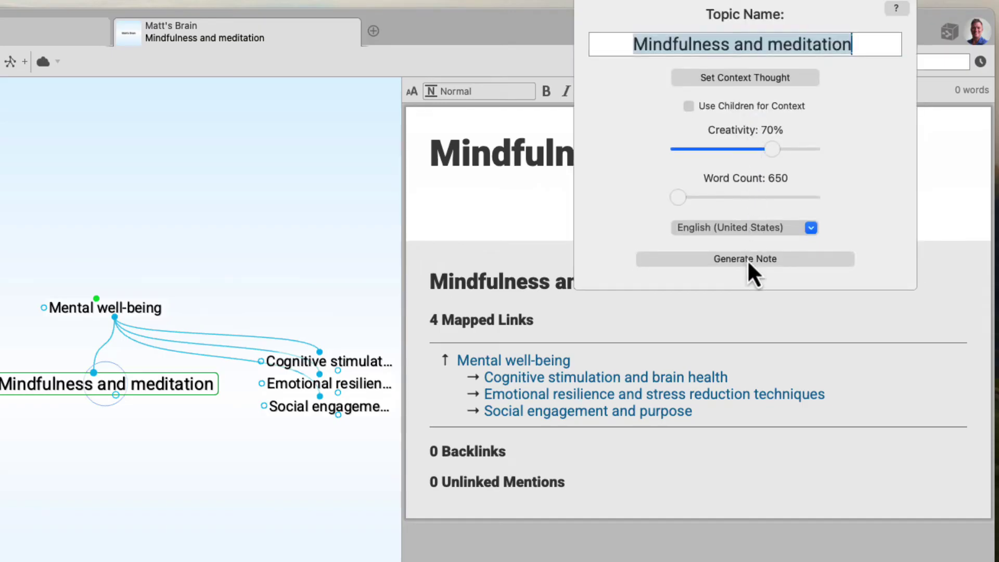
pyautogui.click(749, 263)
pyautogui.scroll(-10, 777, 203)
pyautogui.scroll(-15, 776, 192)
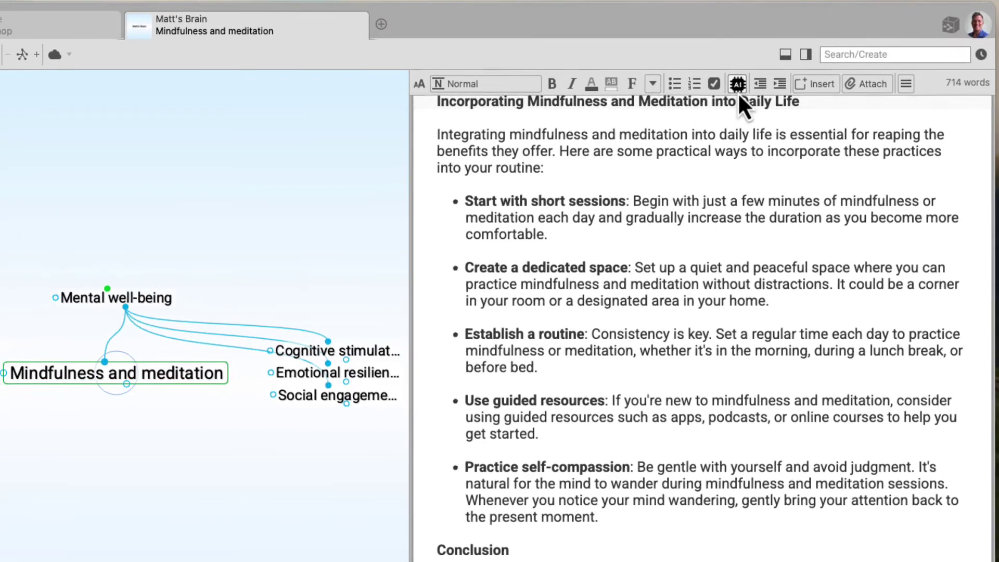
pyautogui.click(735, 88)
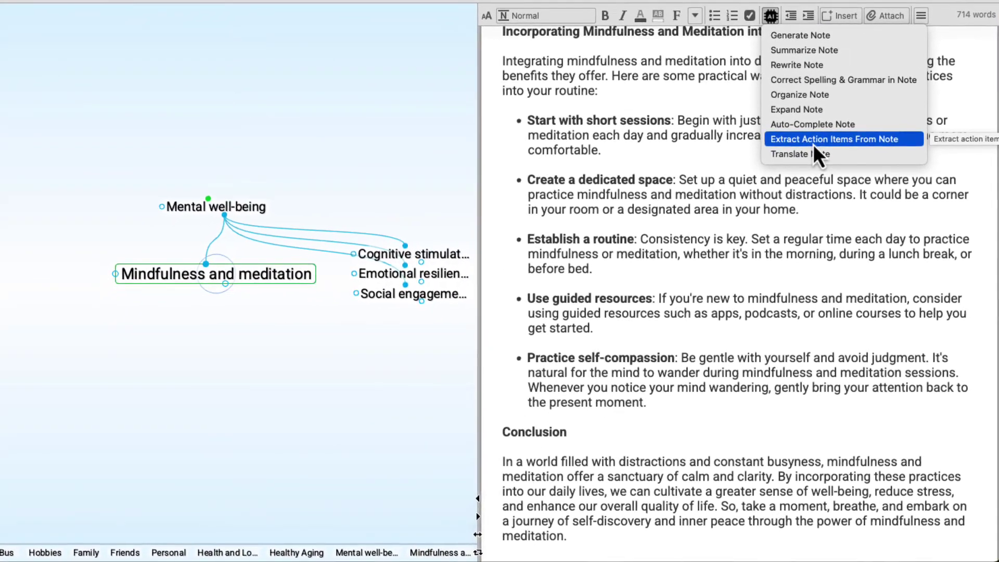
pyautogui.click(814, 144)
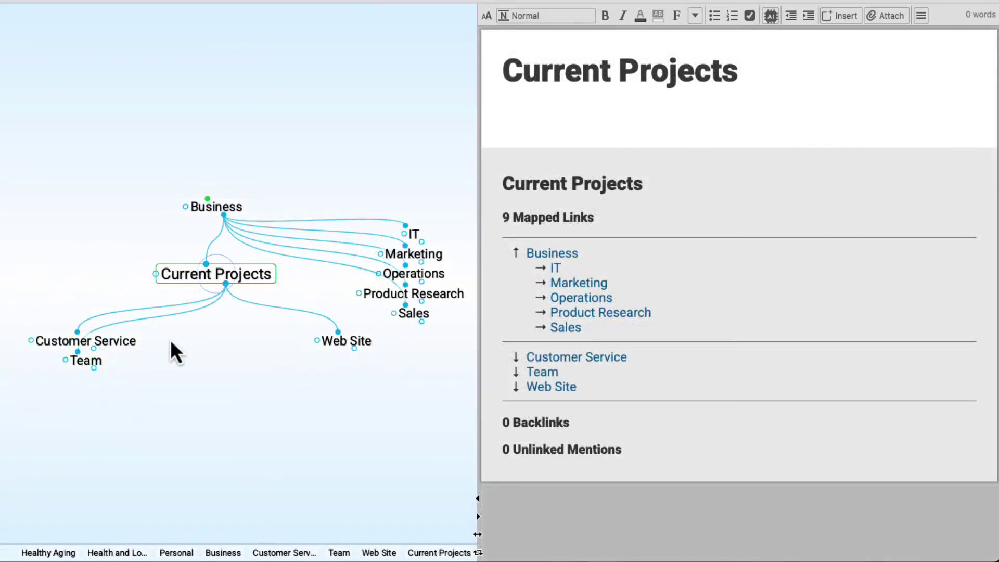
# Step: Select Customer Service and bring up the Add File from Template chooser
pyautogui.click(132, 345)
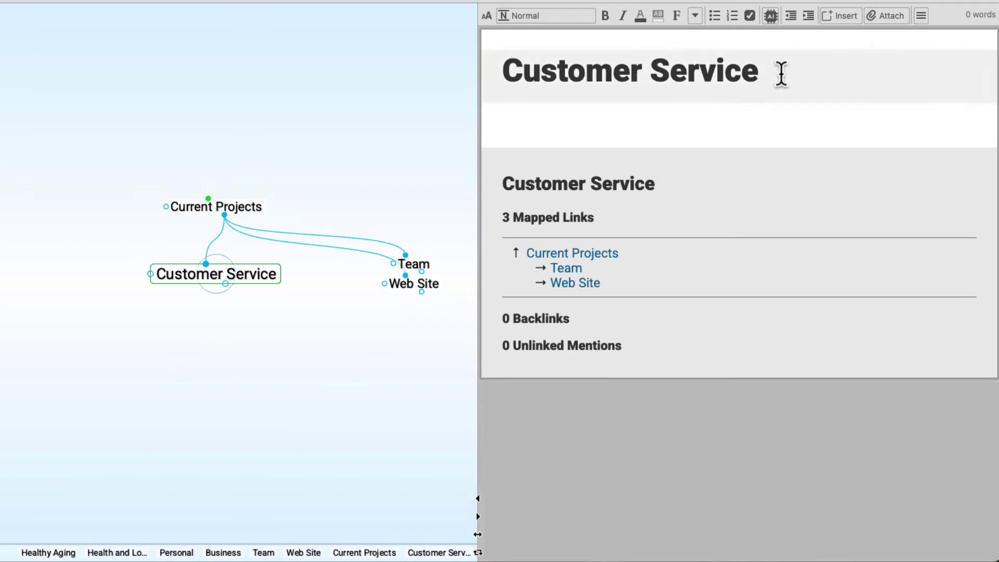
pyautogui.click(887, 17)
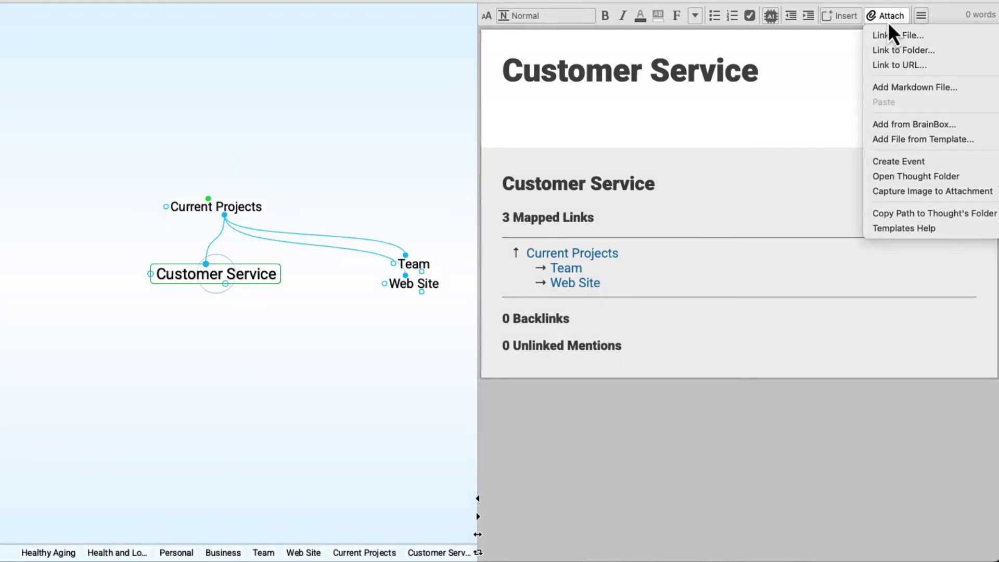
pyautogui.click(904, 141)
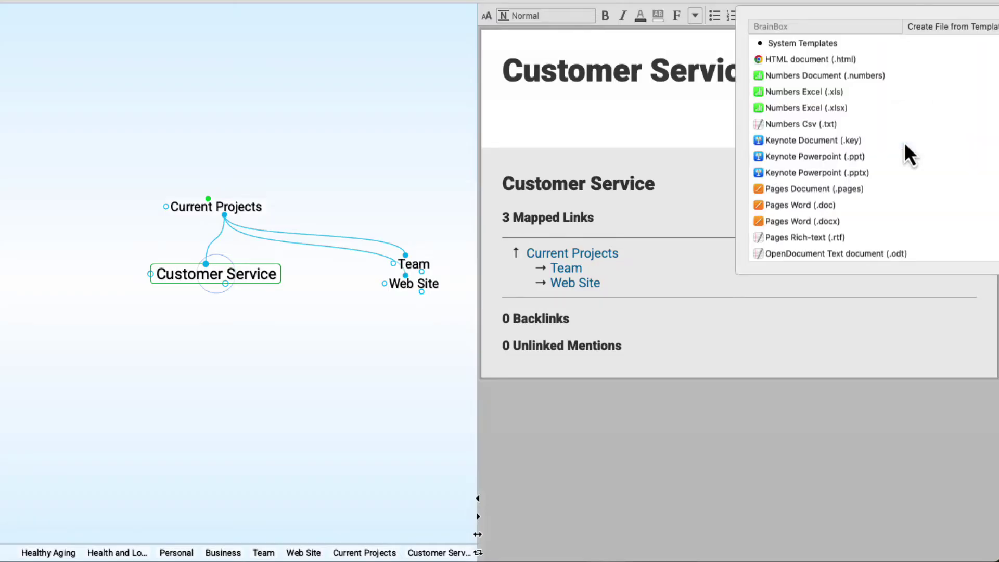
# Step: Create a Pages Word document starting 'A step by step guide on listening to our customers...' and close it
pyautogui.click(798, 221)
pyautogui.write('A step ')
pyautogui.write('by ste')
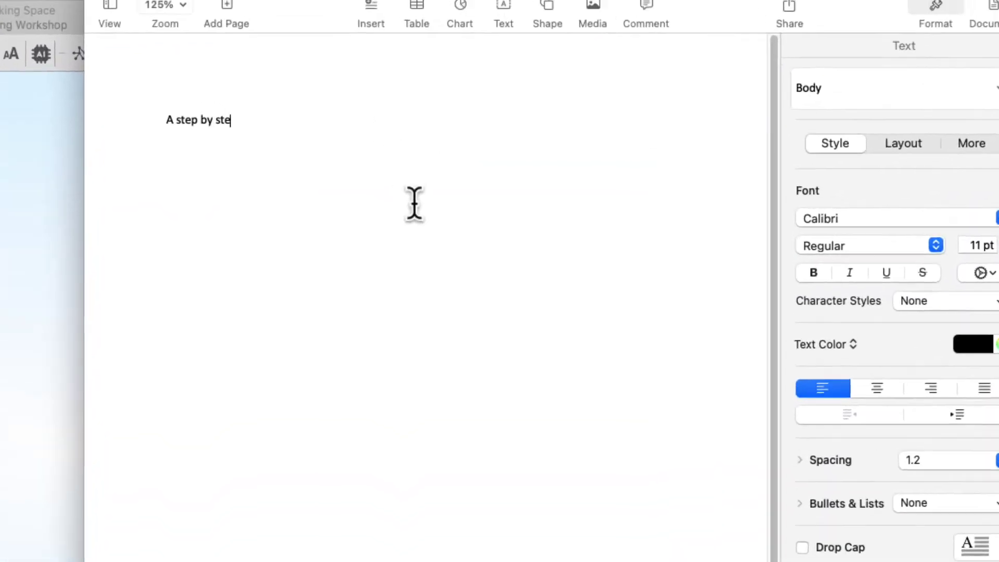
pyautogui.write('p guide on listening to our customers...')
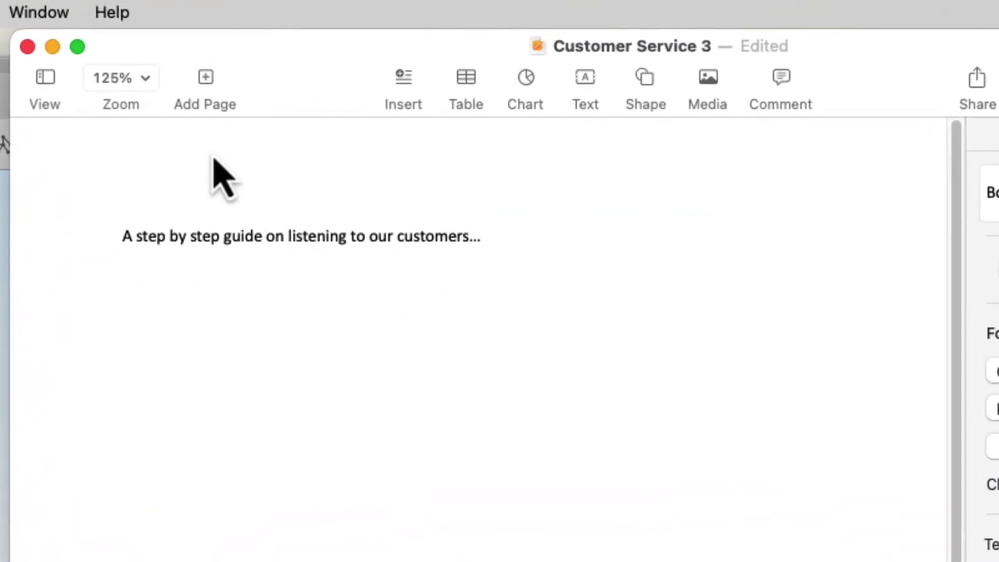
pyautogui.click(27, 47)
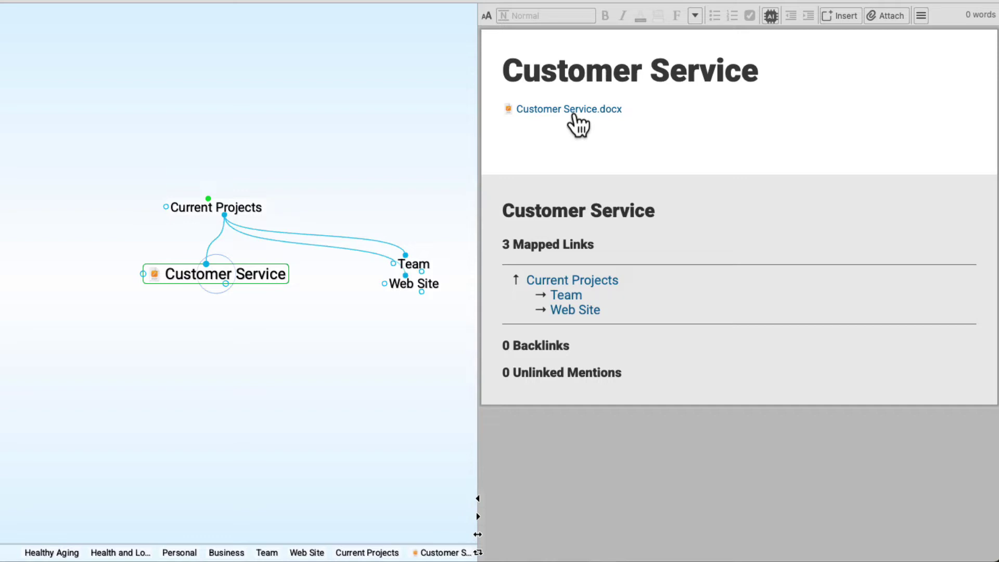
# Step: Click the Web Site thought to centre the map on it
pyautogui.click(426, 289)
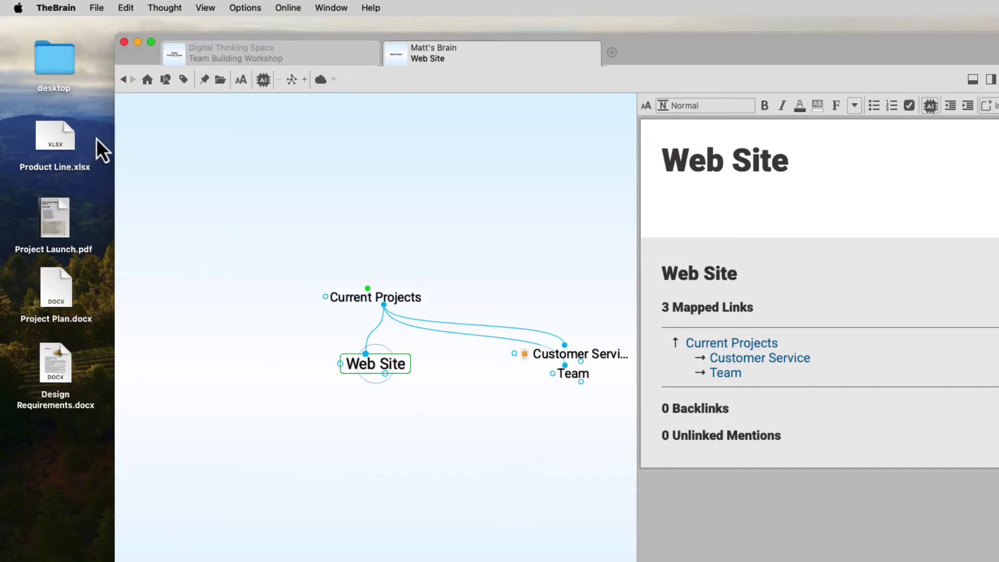
# Step: Drag Product Line.xlsx and Project Launch.pdf from the desktop into child thoughts of Web Site
pyautogui.moveTo(96, 140); pyautogui.dragTo(57, 252)
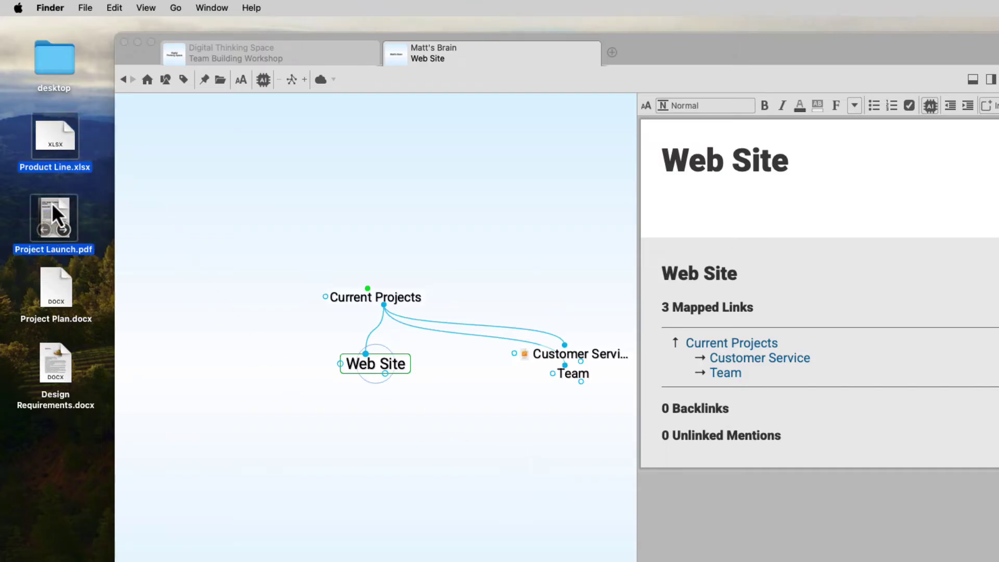
pyautogui.moveTo(44, 135); pyautogui.dragTo(376, 419)
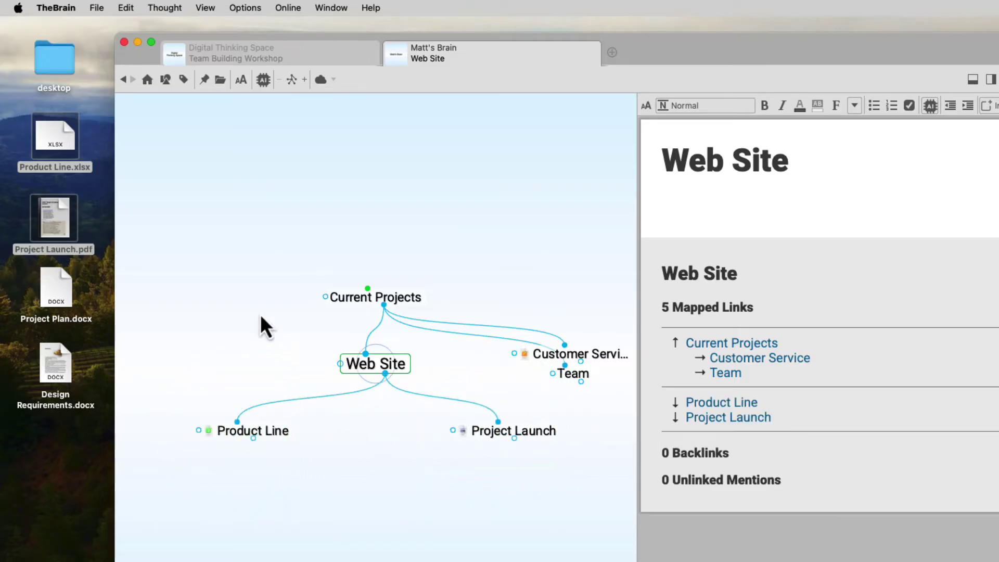
pyautogui.click(53, 8)
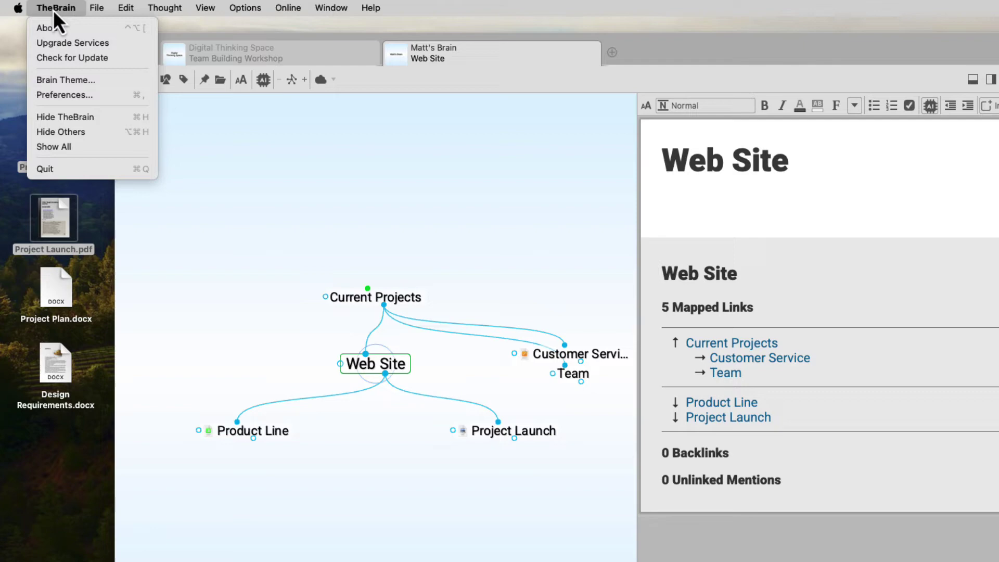
pyautogui.click(82, 96)
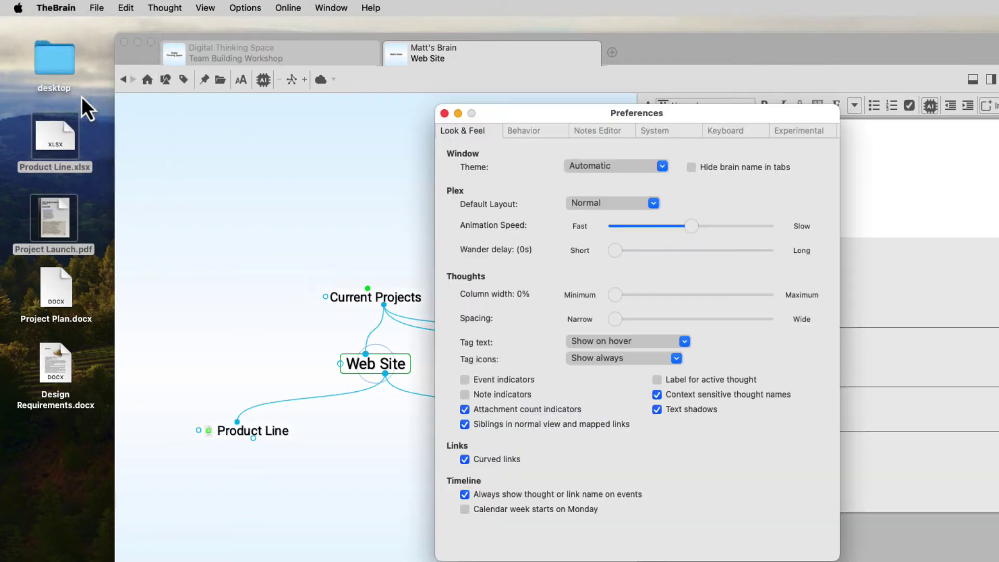
pyautogui.click(523, 132)
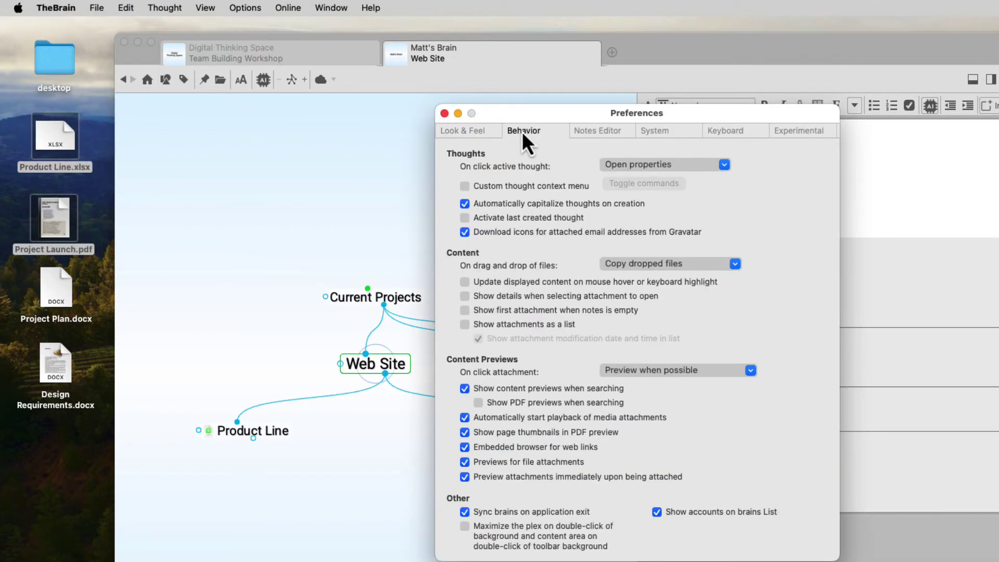
pyautogui.click(734, 266)
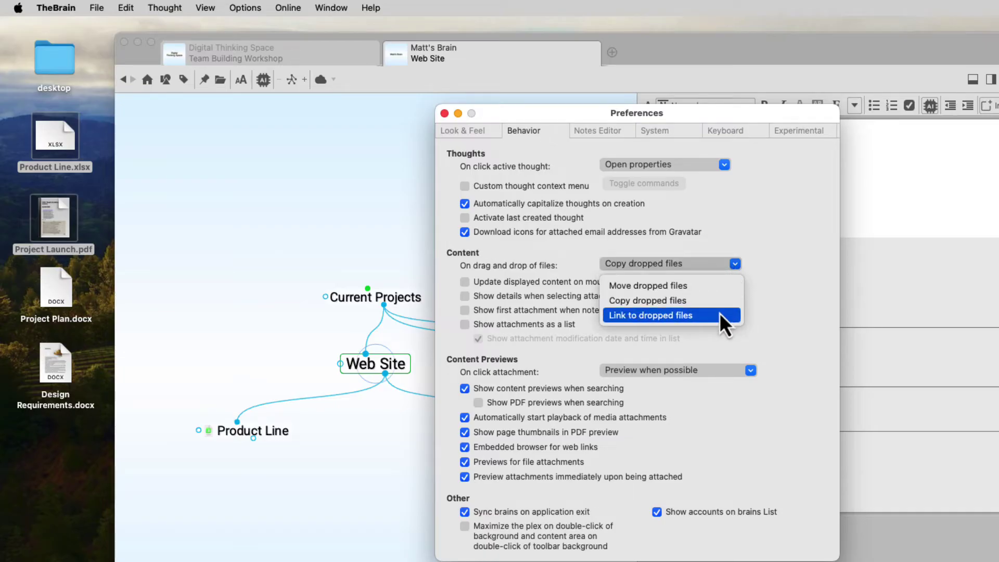
pyautogui.click(765, 319)
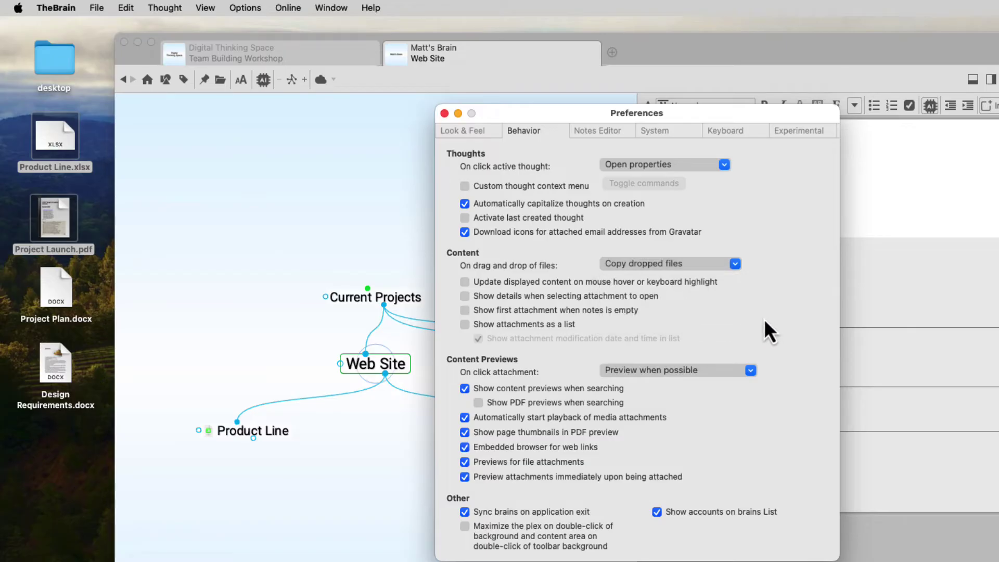
pyautogui.click(445, 113)
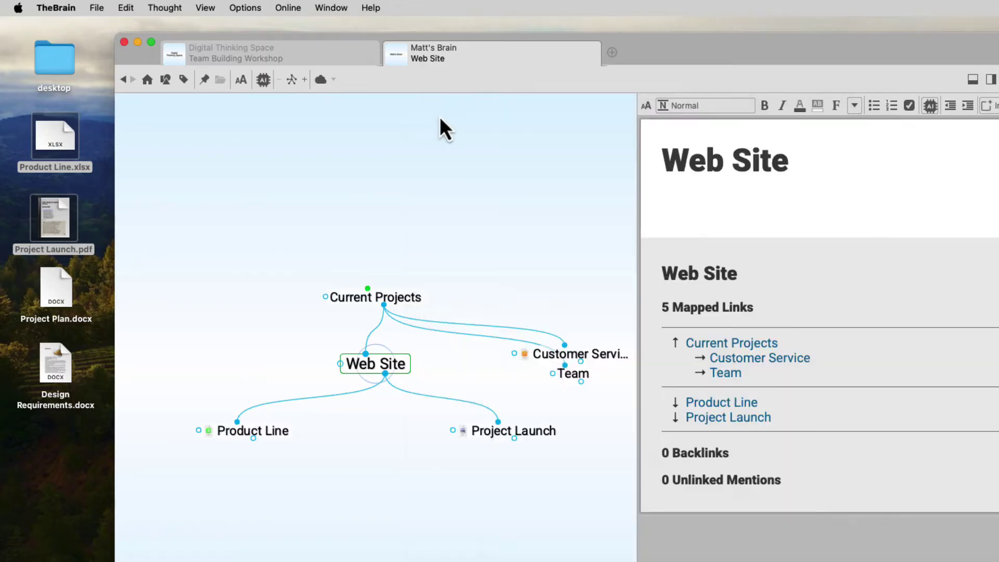
# Step: Select Product Line and link Product Research as its parent by typing 'pr' and choosing it
pyautogui.click(254, 432)
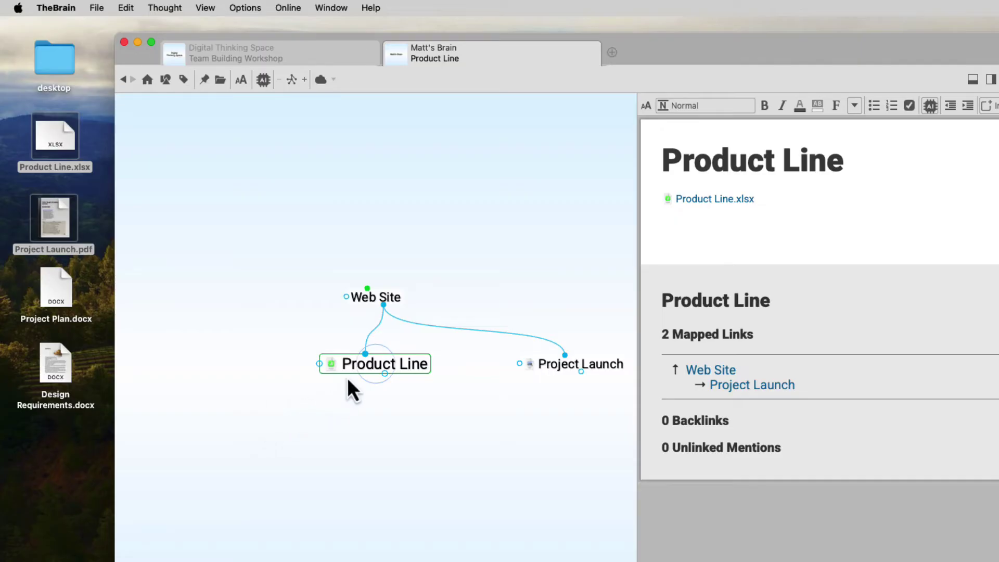
pyautogui.moveTo(364, 354); pyautogui.dragTo(267, 299)
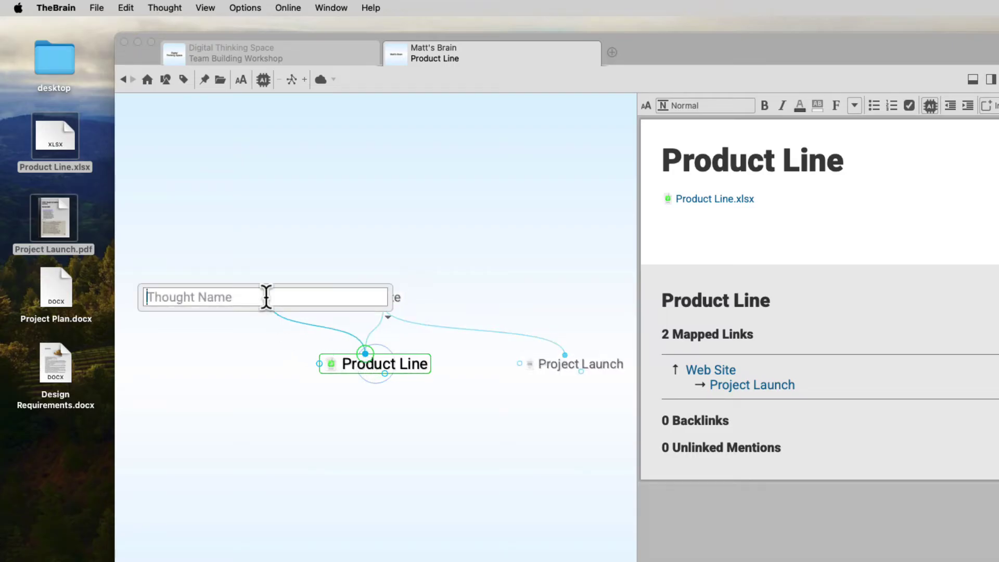
pyautogui.write('pr')
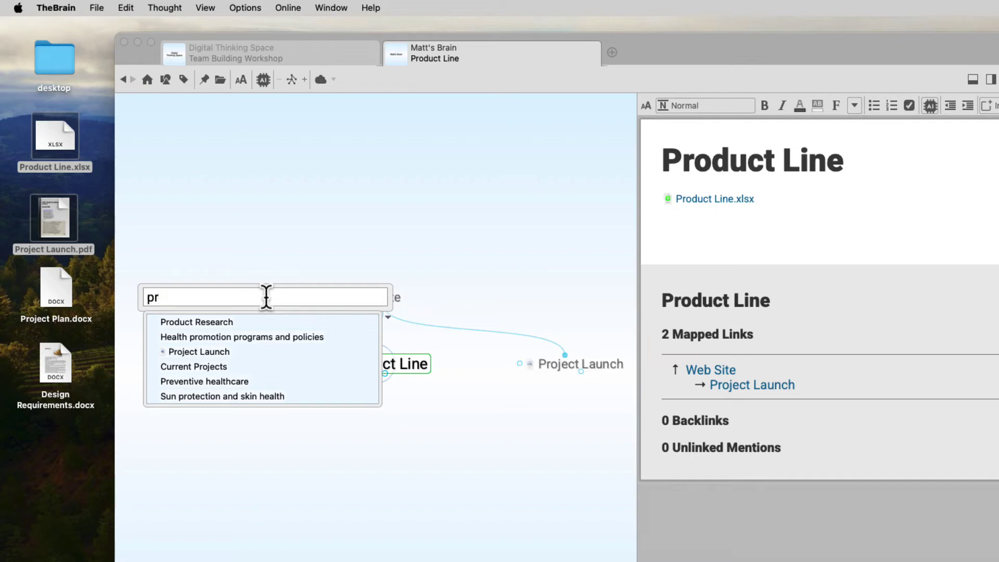
pyautogui.click(213, 325)
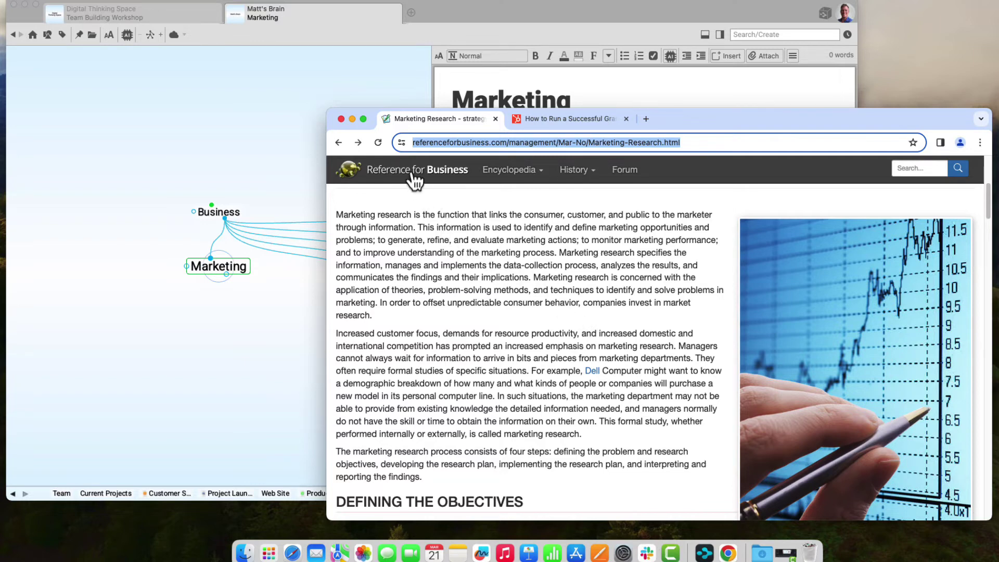
# Step: Add a Marketing-Research web-link thought under Marketing, then bring up HubSpot's grassroots-marketing article
pyautogui.moveTo(401, 146); pyautogui.dragTo(192, 337)
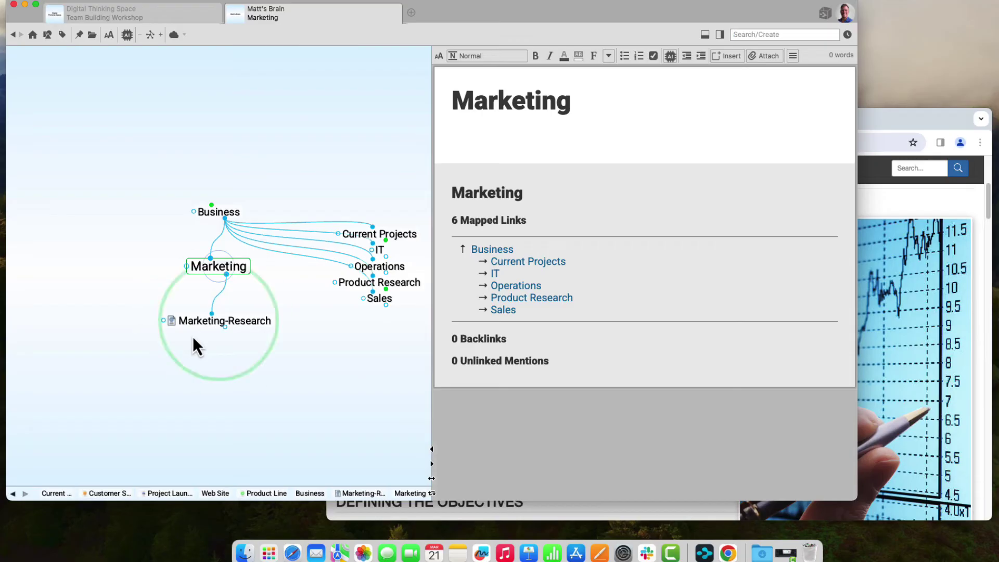
pyautogui.click(201, 323)
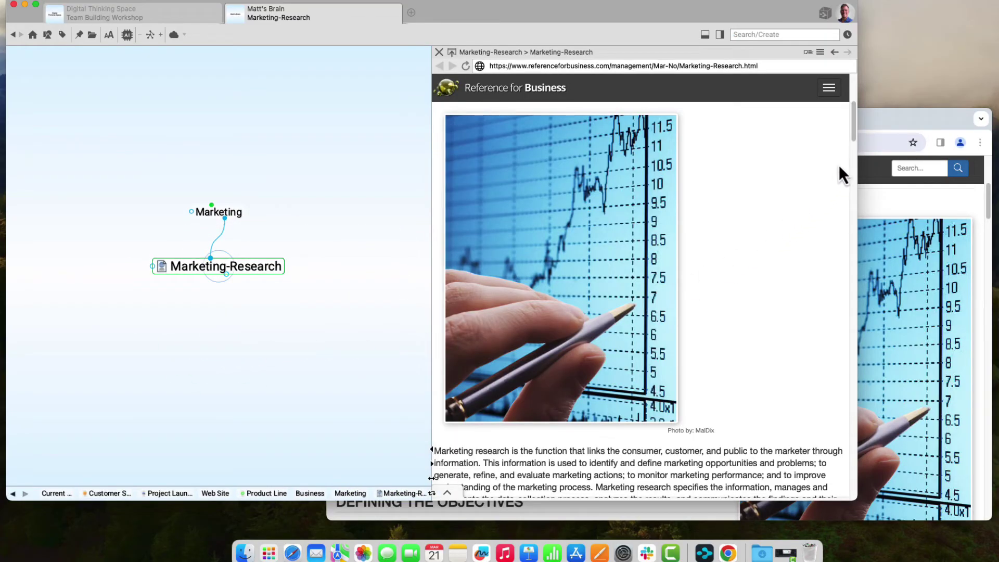
pyautogui.moveTo(854, 130); pyautogui.dragTo(853, 140)
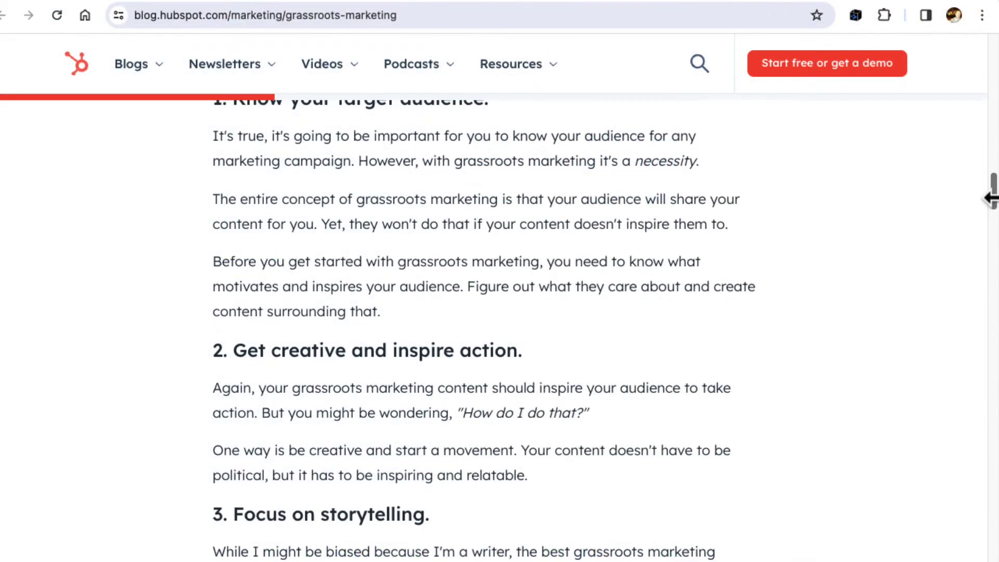
pyautogui.moveTo(994, 197); pyautogui.dragTo(997, 86)
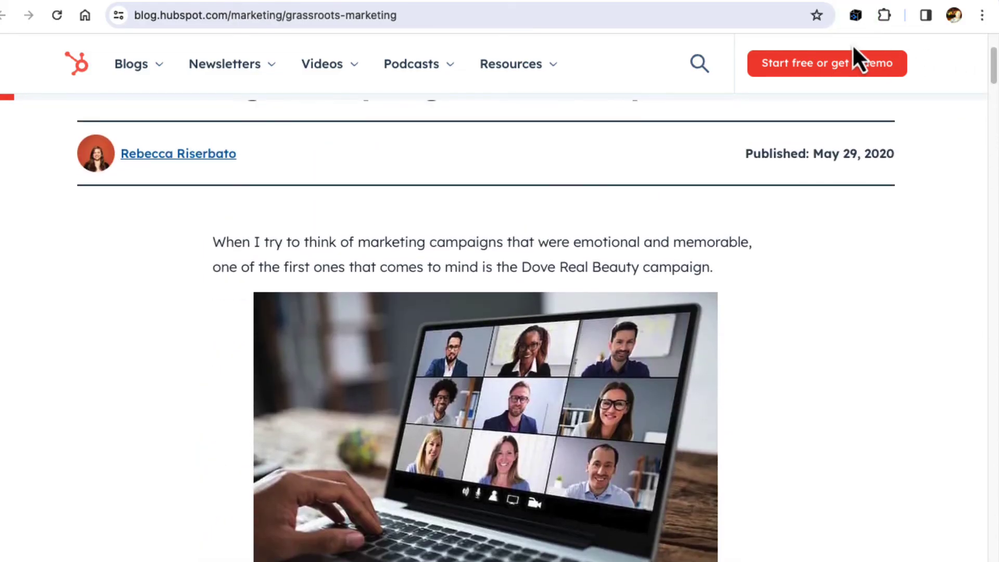
# Step: Clip the grassroots marketing article as a Marketing note, excluding its body text
pyautogui.click(856, 21)
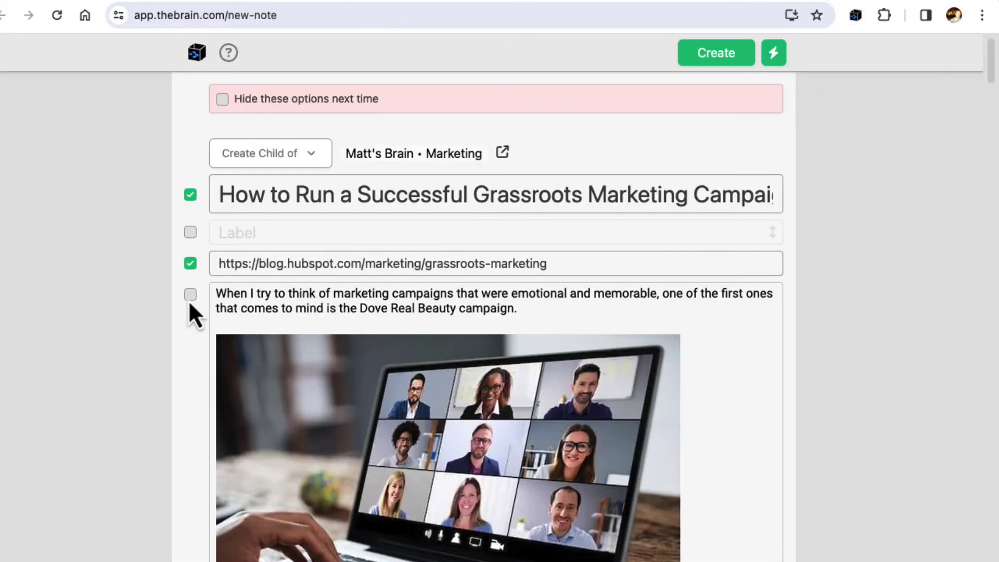
pyautogui.click(190, 299)
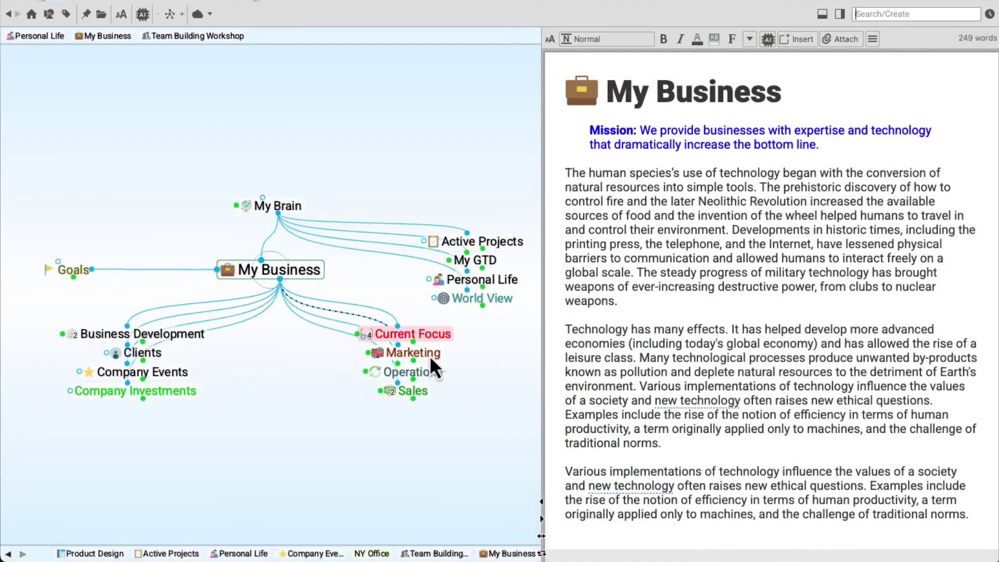
# Step: Pin Marketing beside the other pins, visit another pinned thought, and return via the Marketing pin
pyautogui.click(429, 355)
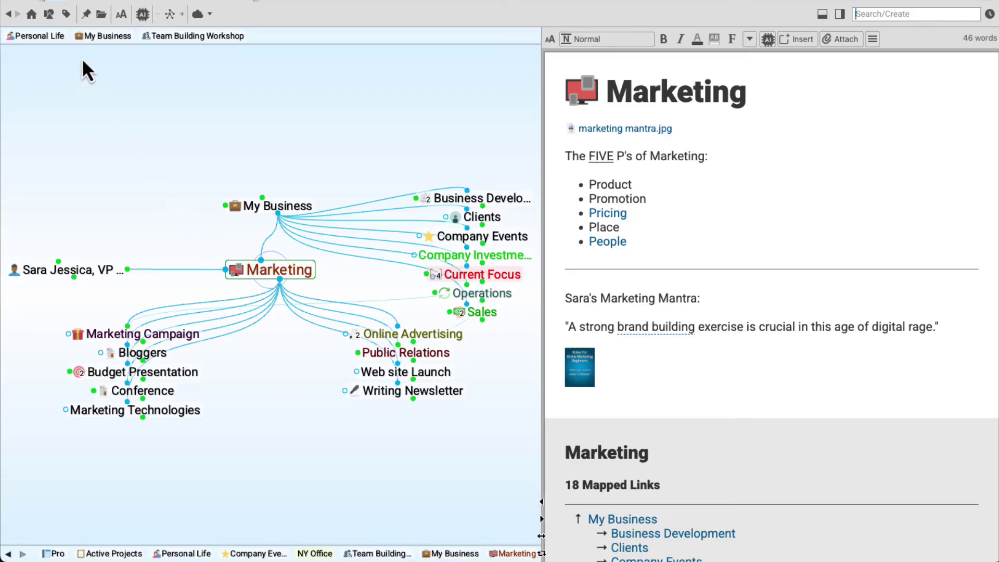
pyautogui.click(86, 19)
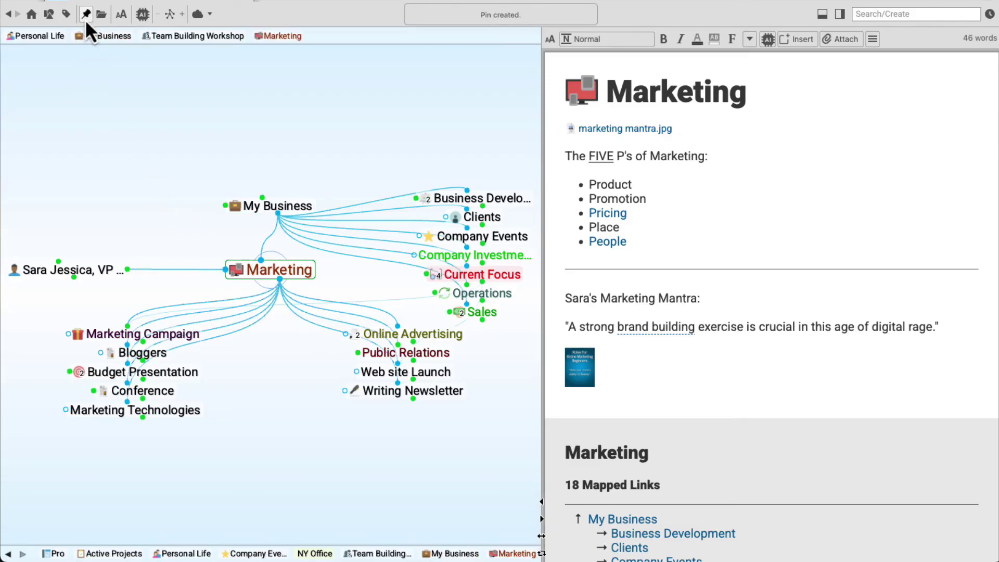
pyautogui.click(43, 37)
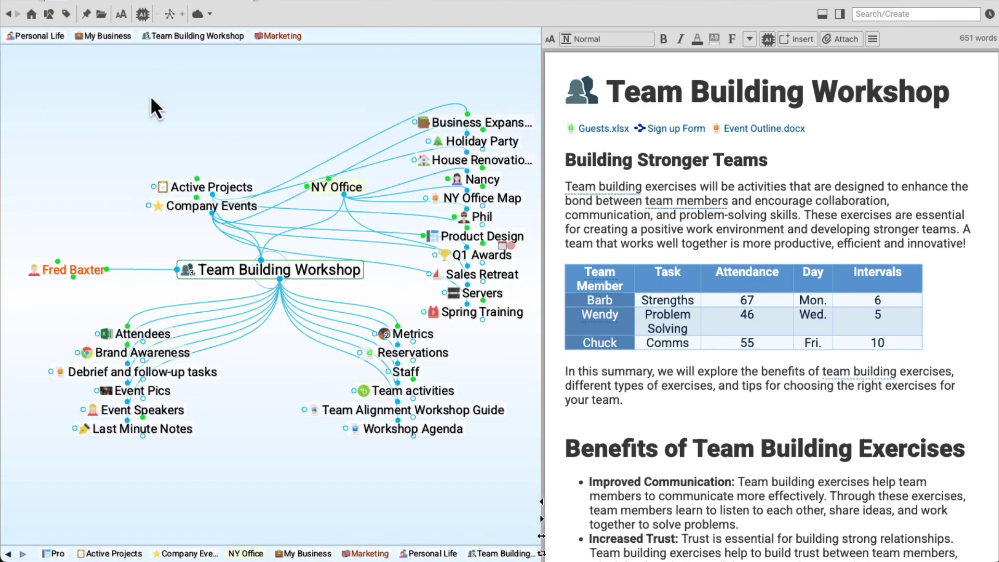
pyautogui.click(280, 39)
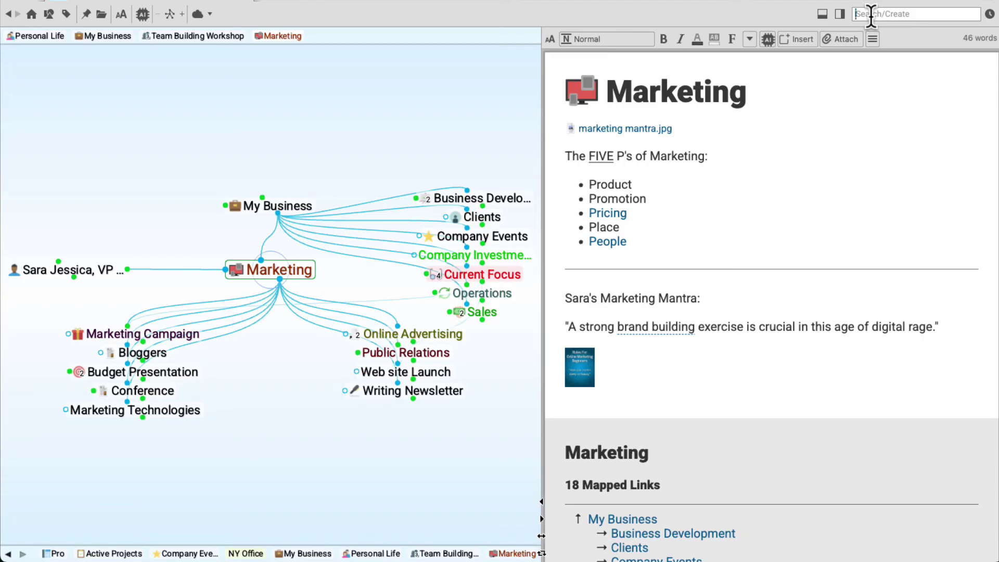
# Step: Search 'lau' to open Product Launch, then start syncing the brain to the cloud
pyautogui.write('laun')
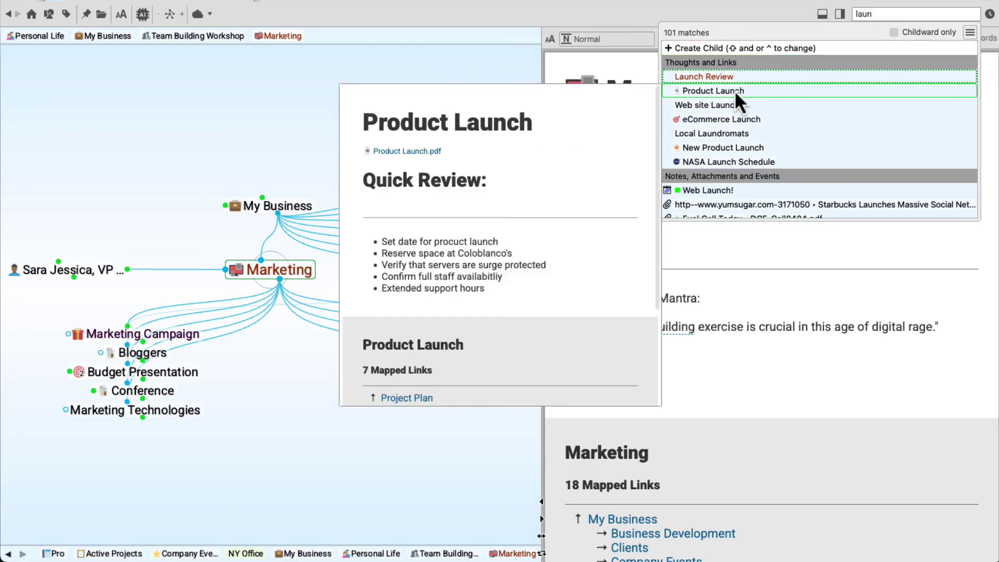
pyautogui.click(734, 92)
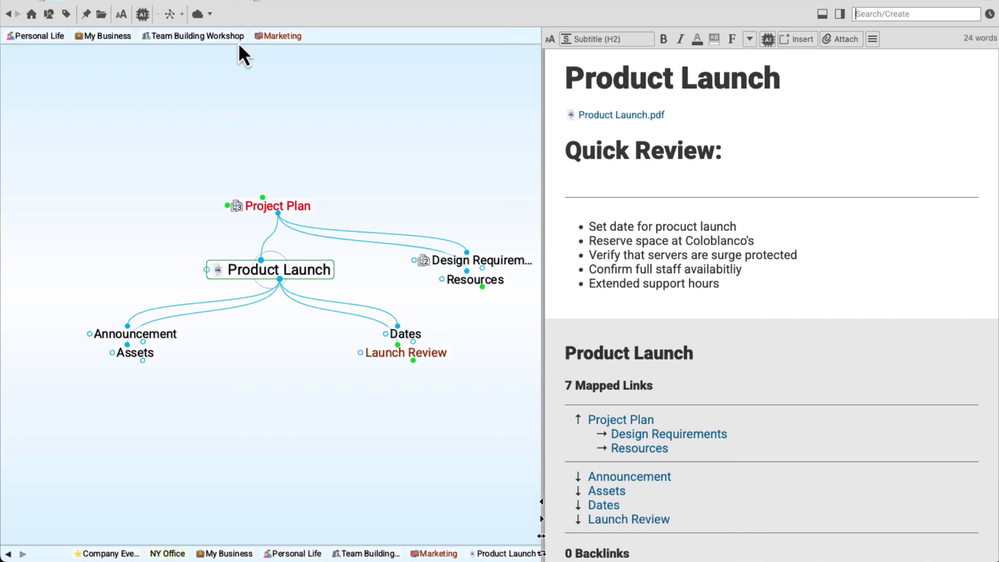
pyautogui.click(197, 15)
# Step: Browse through Project Plan, New Web Site, Current Focus and My Business to Personal Life
pyautogui.click(280, 204)
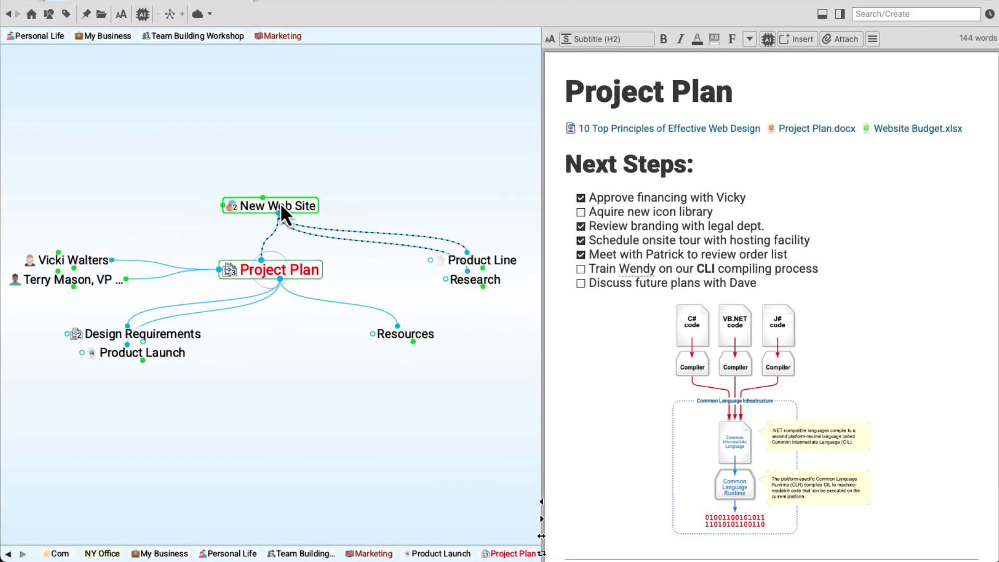
pyautogui.click(280, 204)
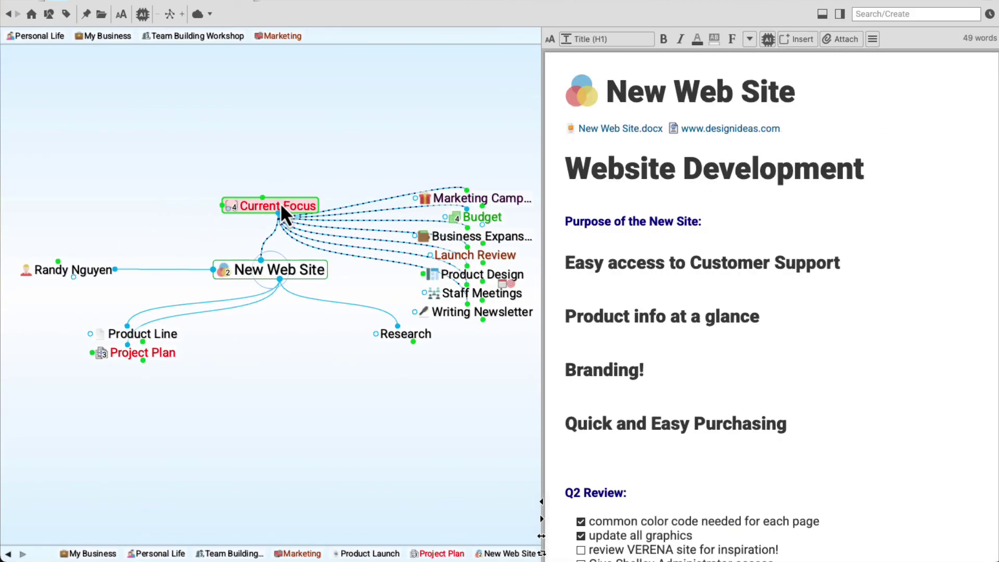
pyautogui.click(280, 205)
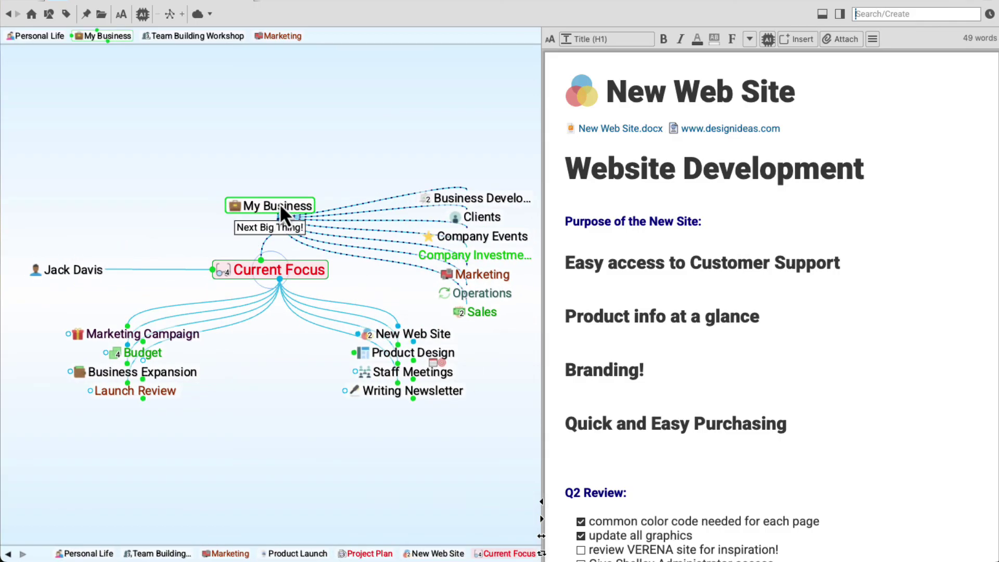
pyautogui.click(280, 204)
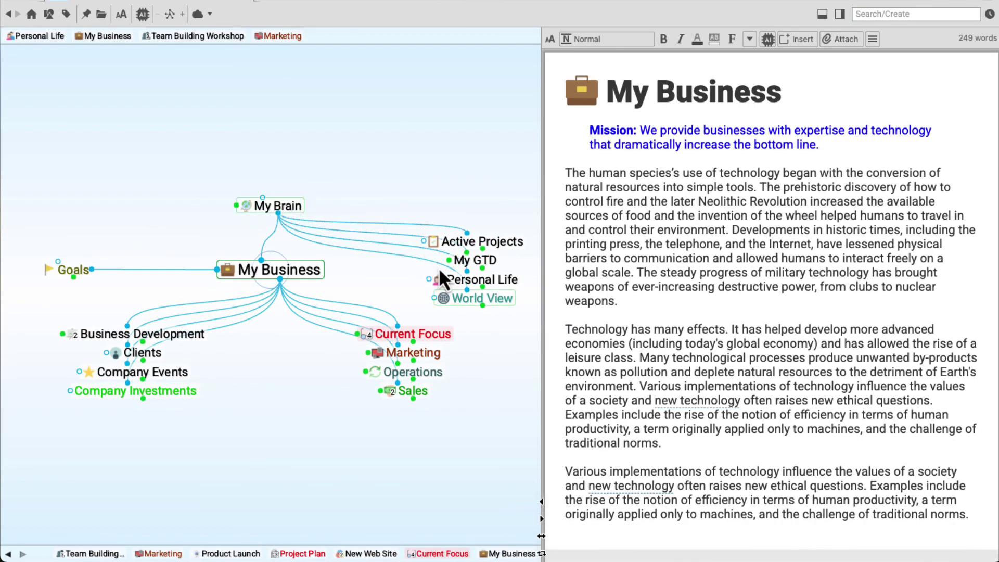
pyautogui.click(466, 282)
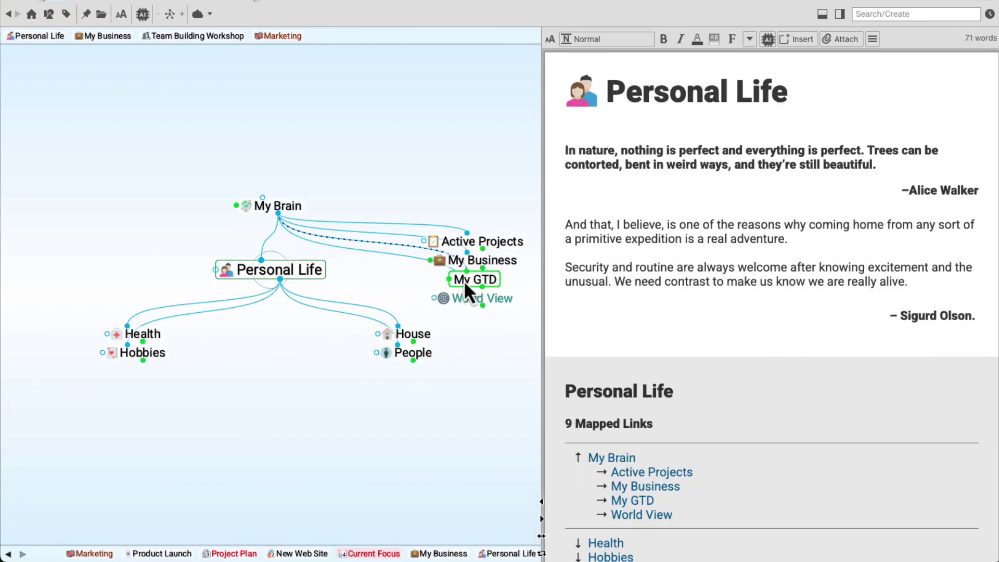